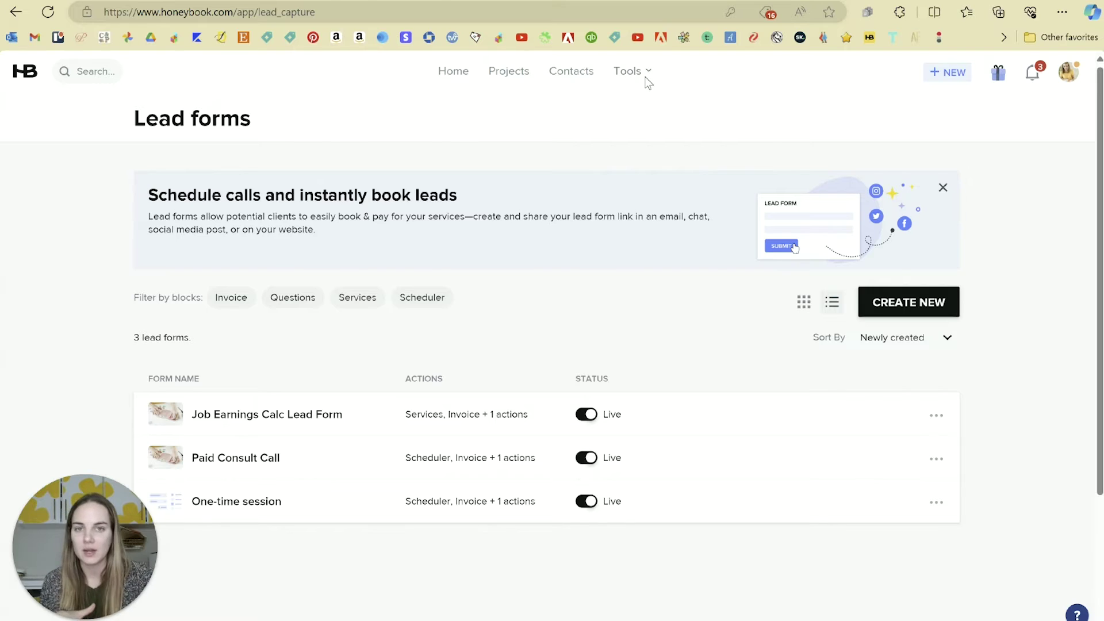
Open the default contact form from Tools and scroll through its contents.
{"action": "left_click", "coordinate": [644, 72]}
{"action": "left_click", "coordinate": [766, 193]}
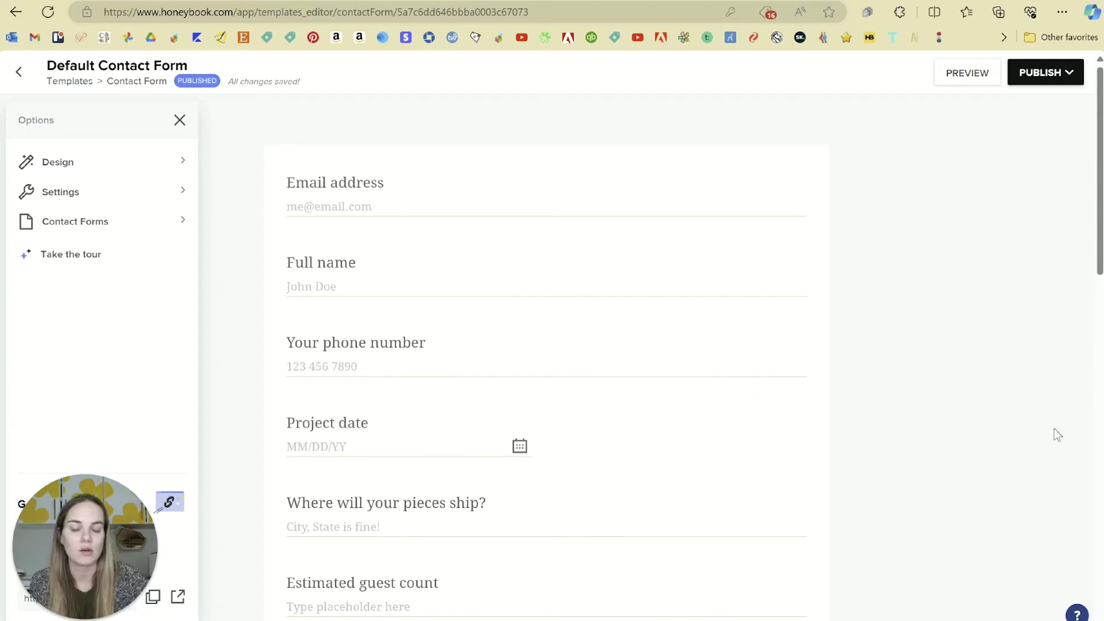
{"action": "mouse_move", "coordinate": [646, 205]}
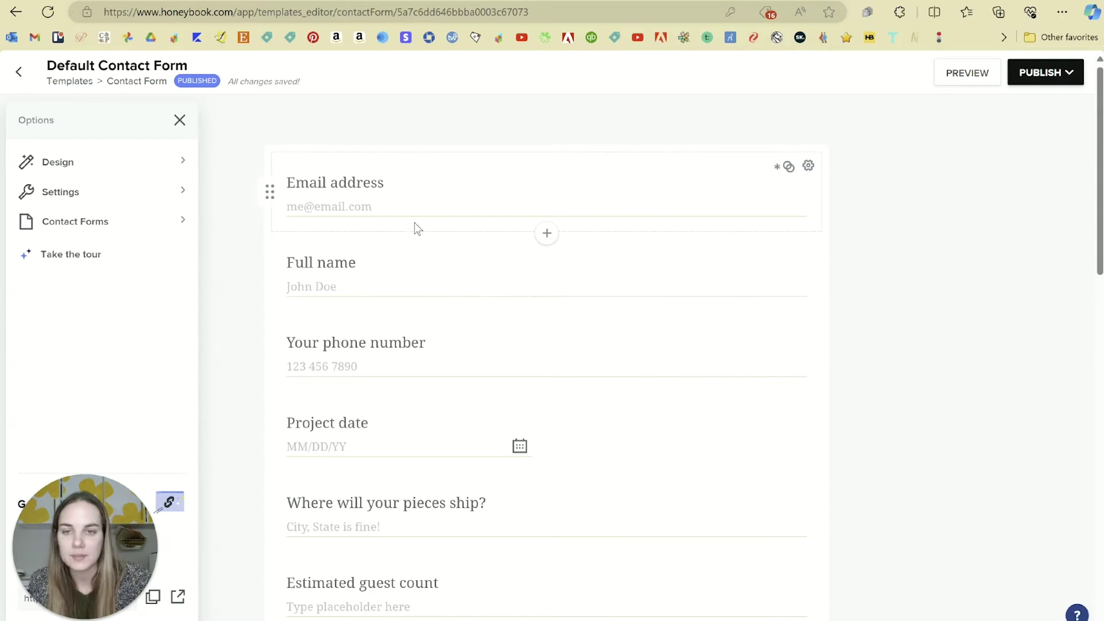
{"action": "scroll", "coordinate": [424, 205], "scroll_direction": "down", "scroll_amount": 4}
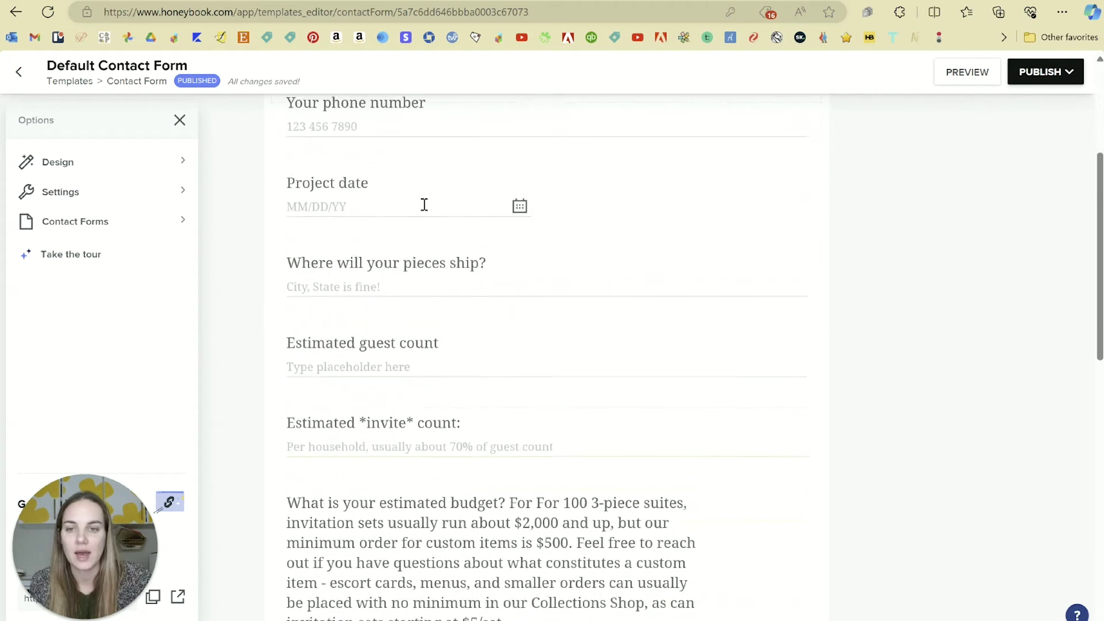
{"action": "scroll", "coordinate": [424, 205], "scroll_direction": "down", "scroll_amount": 6}
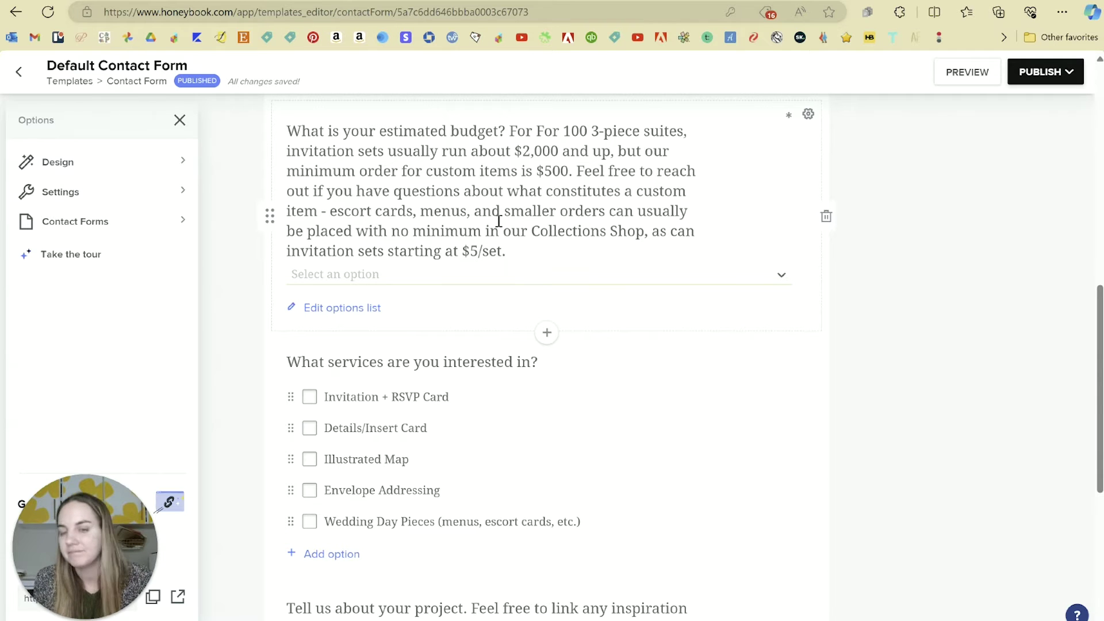
{"action": "scroll", "coordinate": [499, 222], "scroll_direction": "down", "scroll_amount": 5}
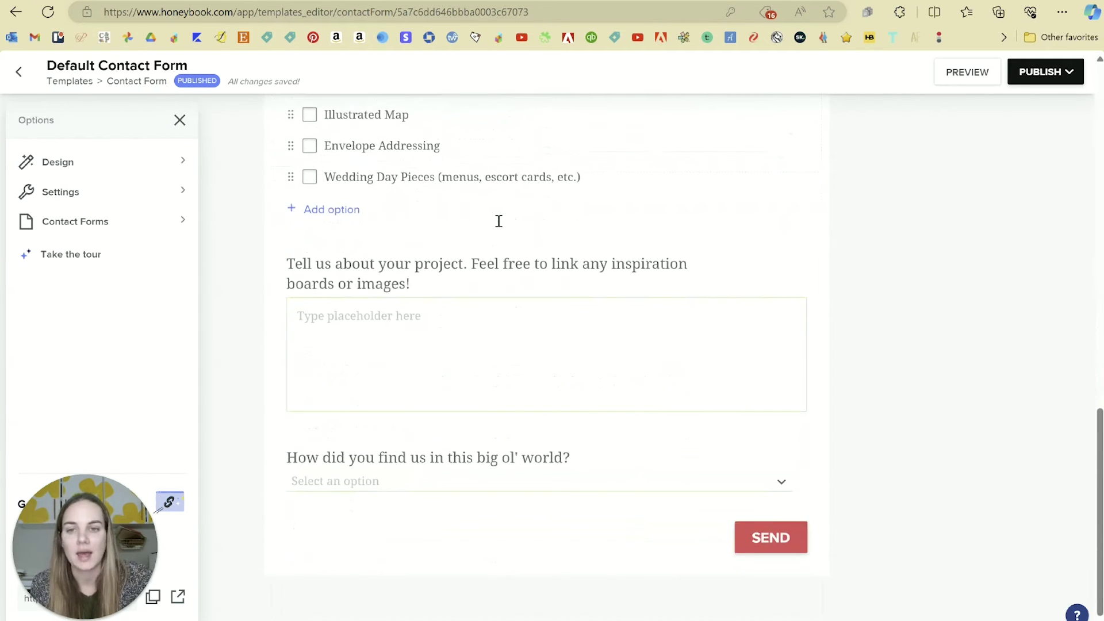
{"action": "scroll", "coordinate": [566, 417], "scroll_direction": "up", "scroll_amount": 1}
{"action": "scroll", "coordinate": [566, 417], "scroll_direction": "up", "scroll_amount": 5}
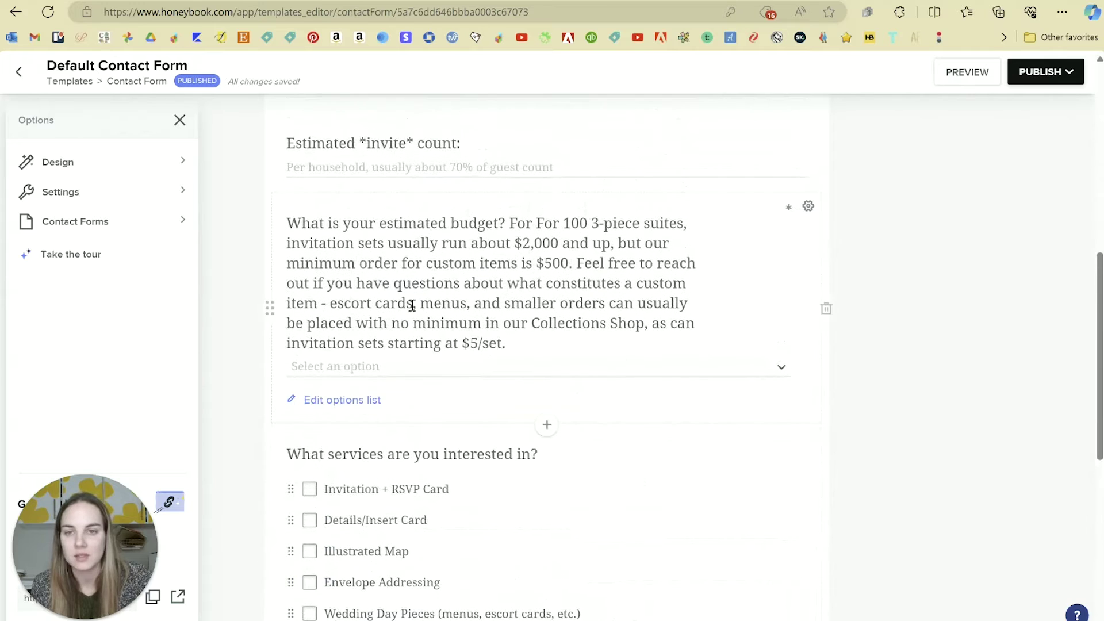
{"action": "scroll", "coordinate": [414, 253], "scroll_direction": "down", "scroll_amount": 2}
{"action": "scroll", "coordinate": [414, 254], "scroll_direction": "down", "scroll_amount": 5}
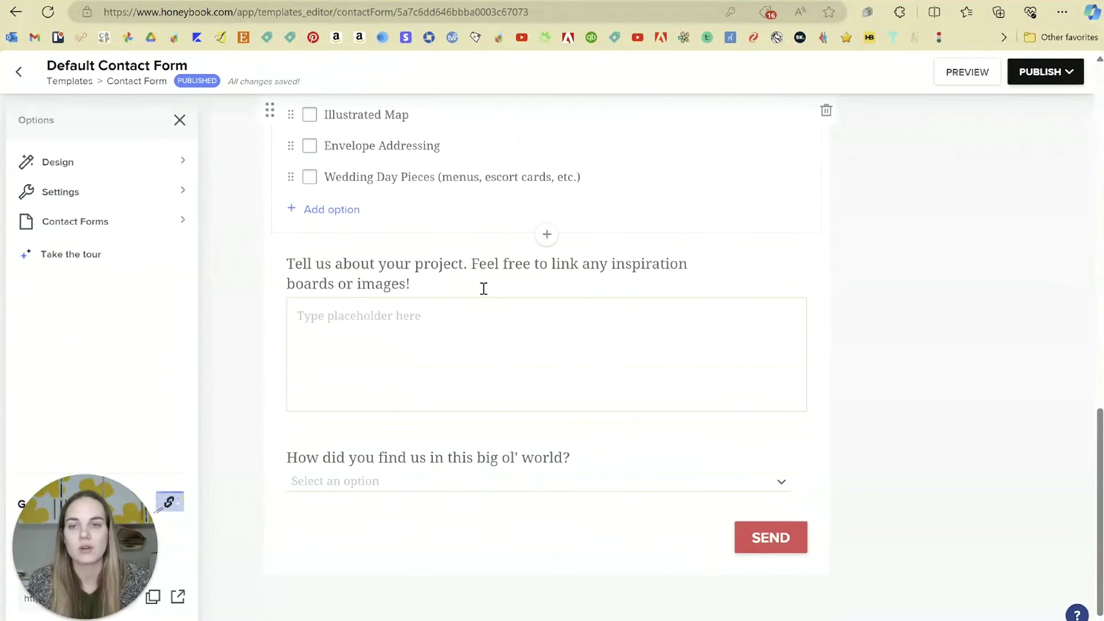
{"action": "scroll", "coordinate": [326, 228], "scroll_direction": "up", "scroll_amount": 3}
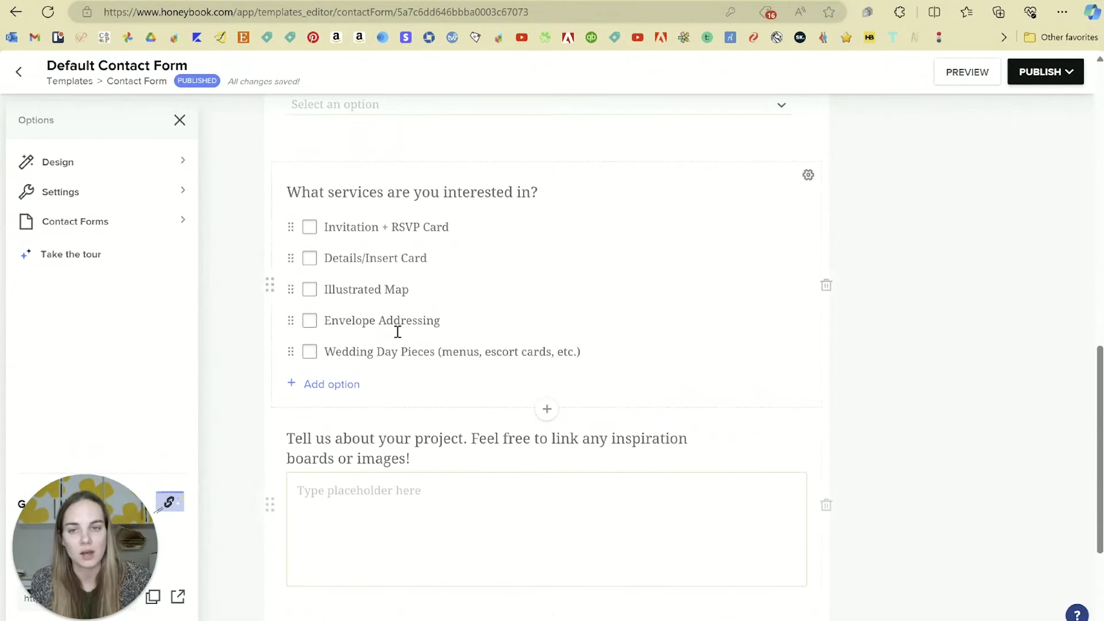
{"action": "scroll", "coordinate": [592, 375], "scroll_direction": "down", "scroll_amount": 3}
{"action": "scroll", "coordinate": [595, 372], "scroll_direction": "up", "scroll_amount": 15}
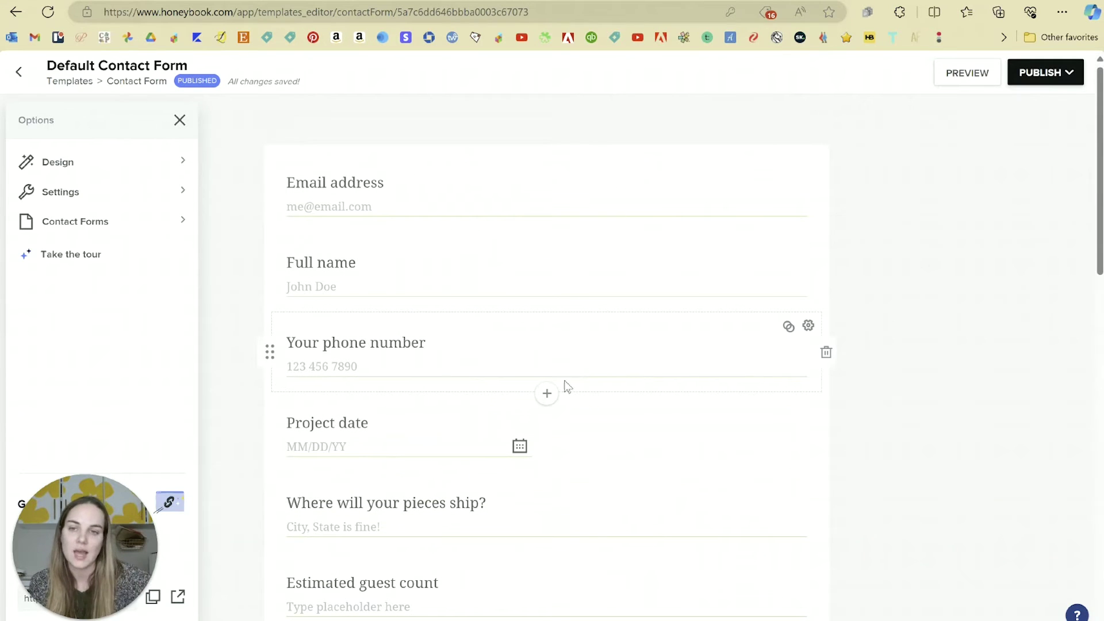
Leave the contact form, look over the projects pipeline, then return to the Lead forms list.
{"action": "left_click", "coordinate": [18, 74]}
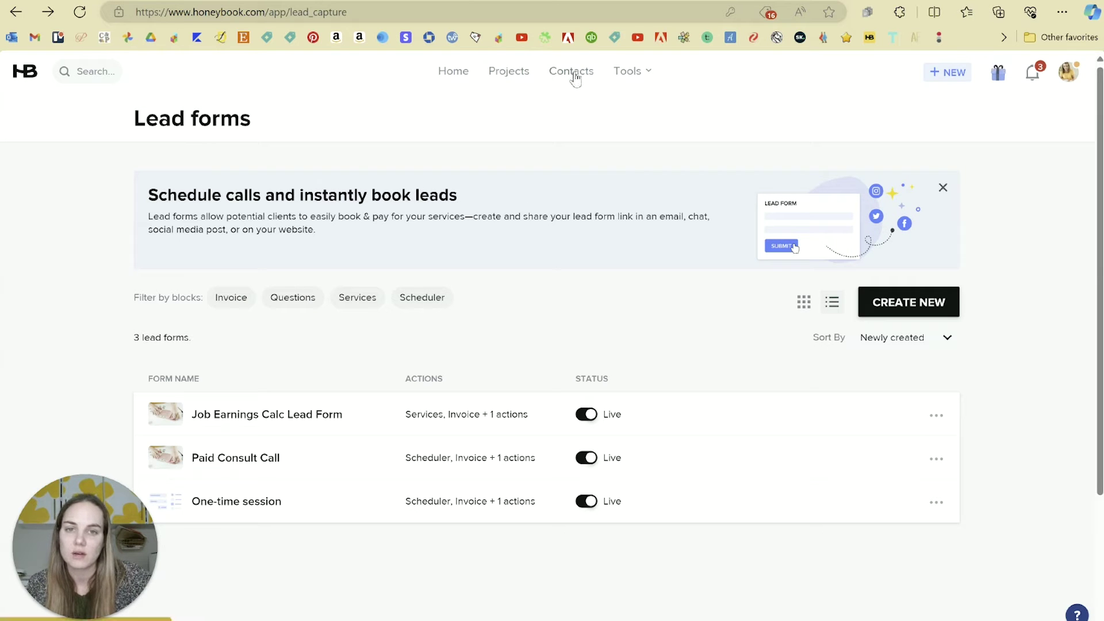
{"action": "left_click", "coordinate": [510, 73]}
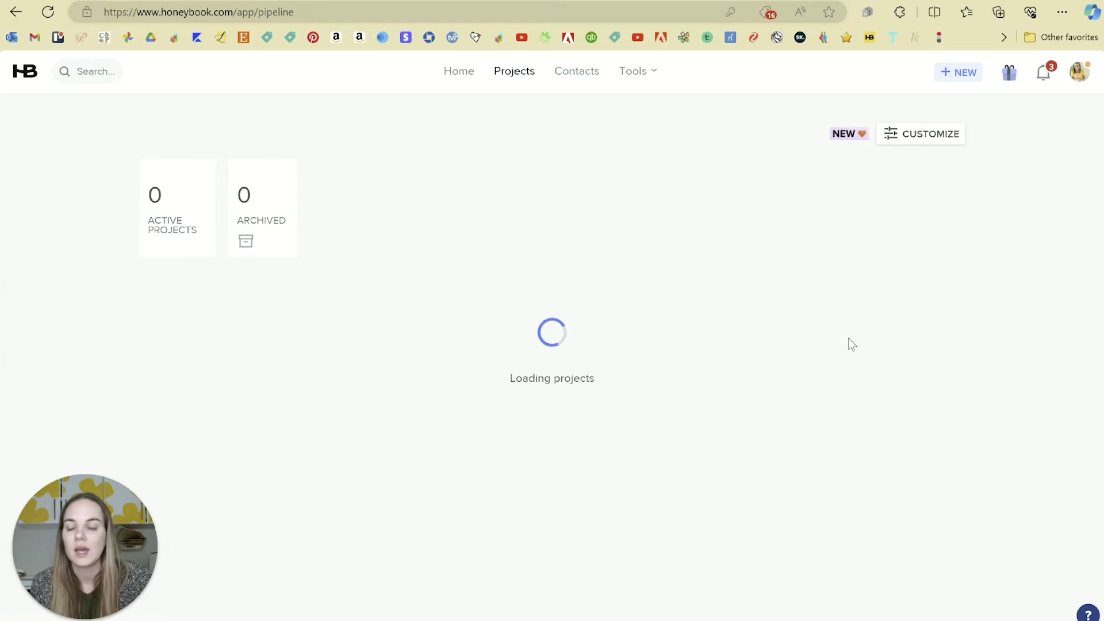
{"action": "scroll", "coordinate": [483, 363], "scroll_direction": "down", "scroll_amount": 2}
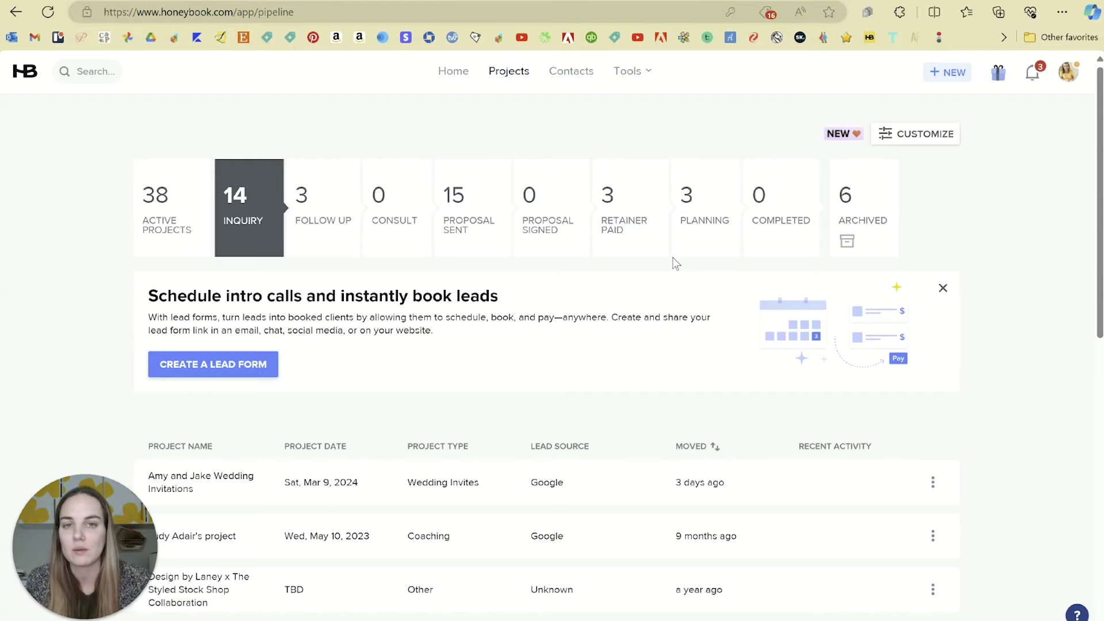
{"action": "left_click", "coordinate": [629, 70]}
{"action": "left_click", "coordinate": [764, 156]}
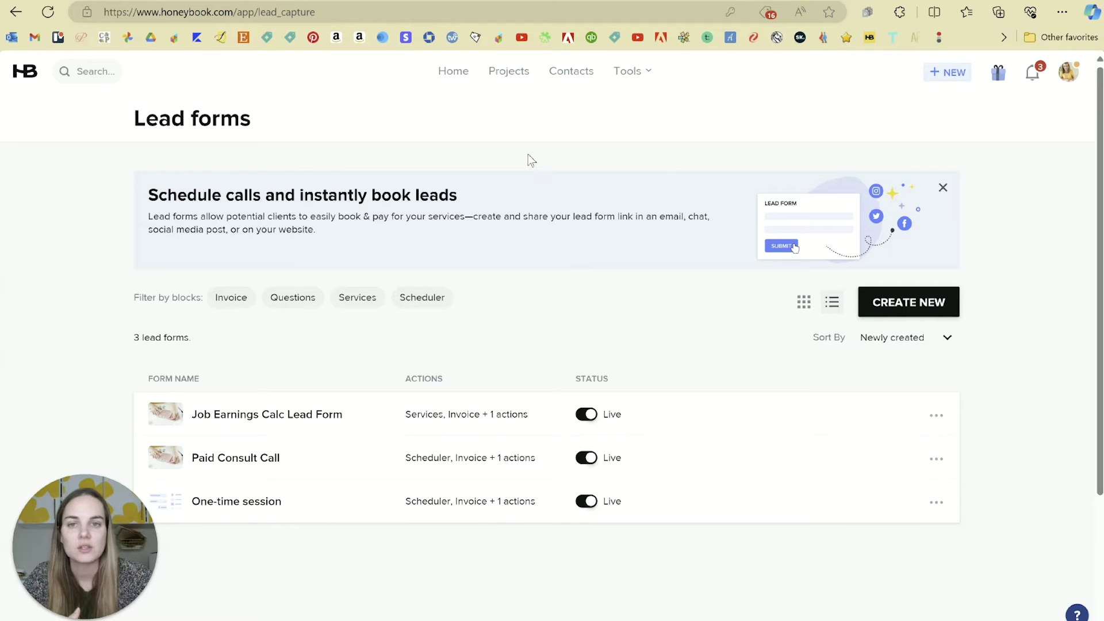
Go to My Templates and browse the saved smart file templates.
{"action": "left_click", "coordinate": [632, 72]}
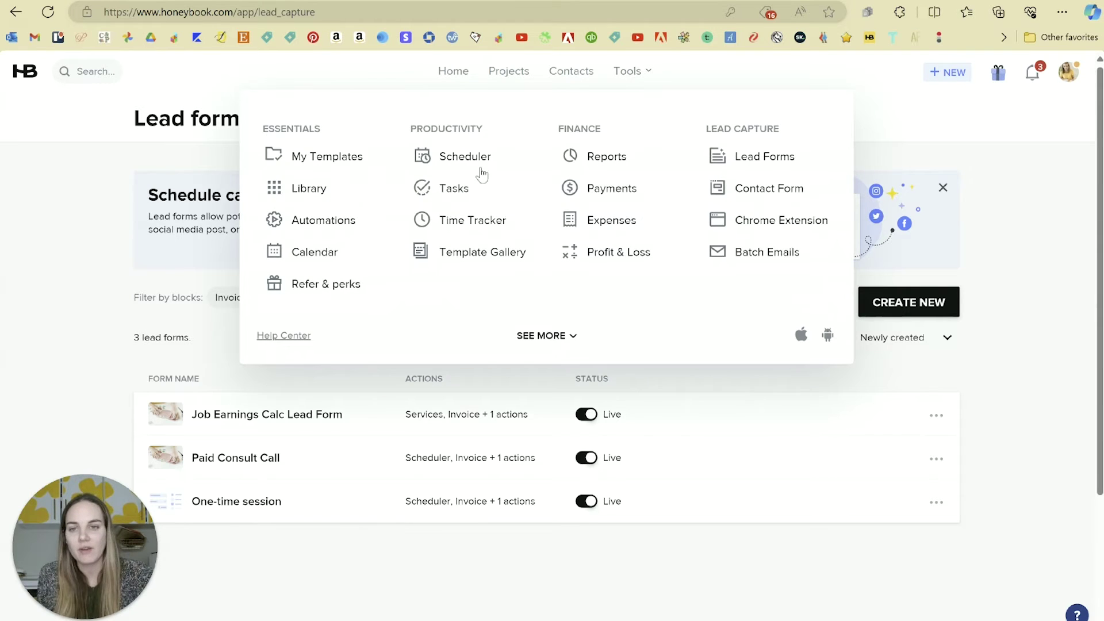
{"action": "left_click", "coordinate": [346, 164]}
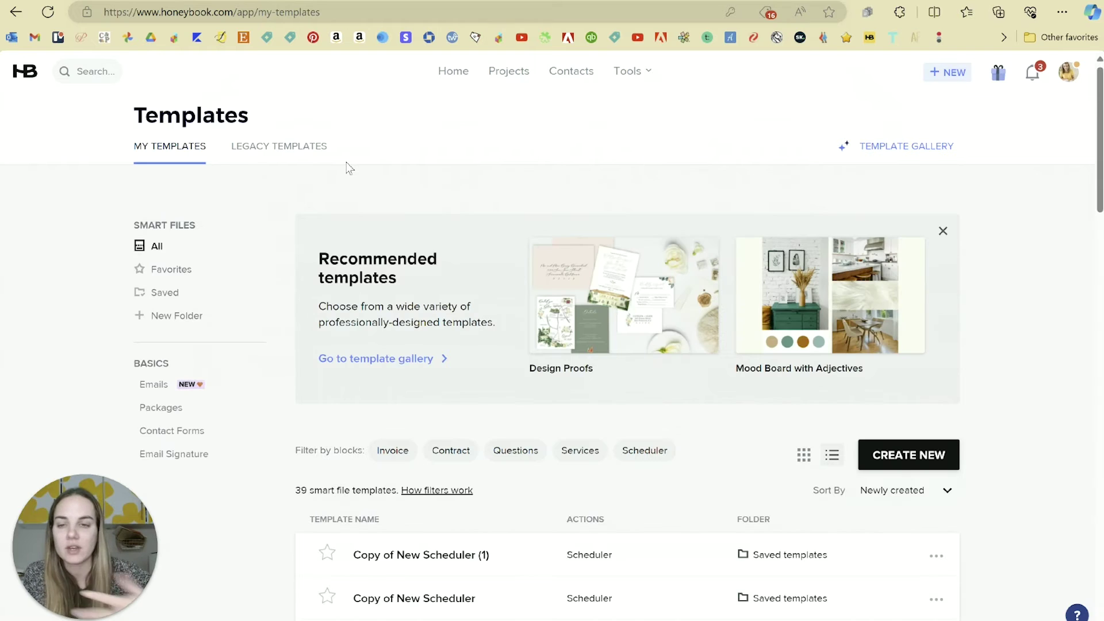
{"action": "scroll", "coordinate": [456, 248], "scroll_direction": "down", "scroll_amount": 3}
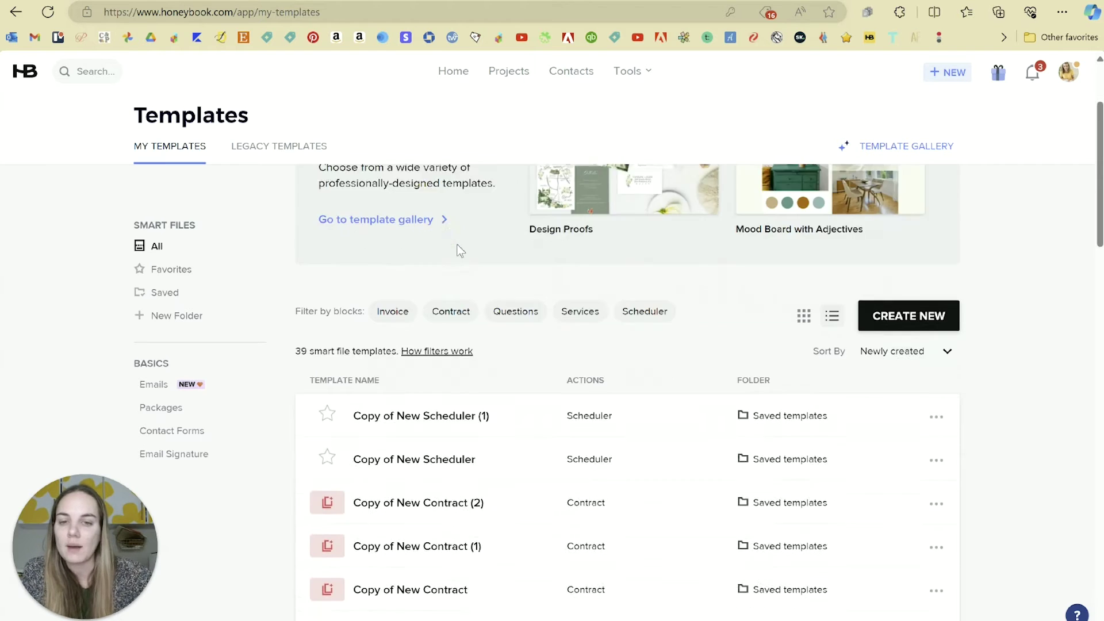
{"action": "scroll", "coordinate": [858, 432], "scroll_direction": "up", "scroll_amount": 2}
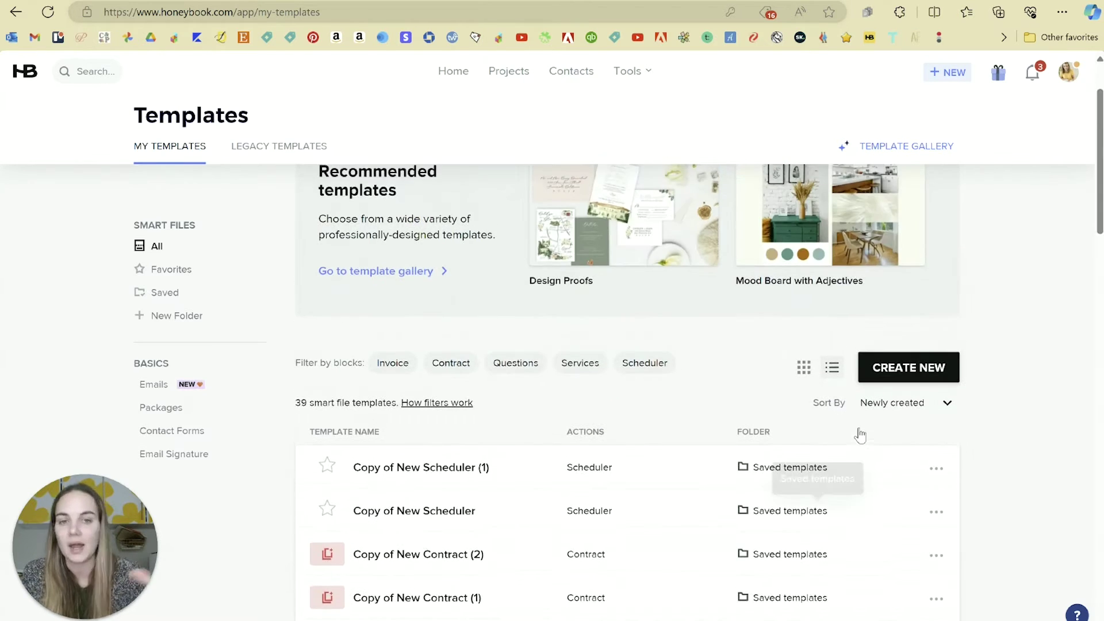
{"action": "scroll", "coordinate": [719, 485], "scroll_direction": "up", "scroll_amount": 2}
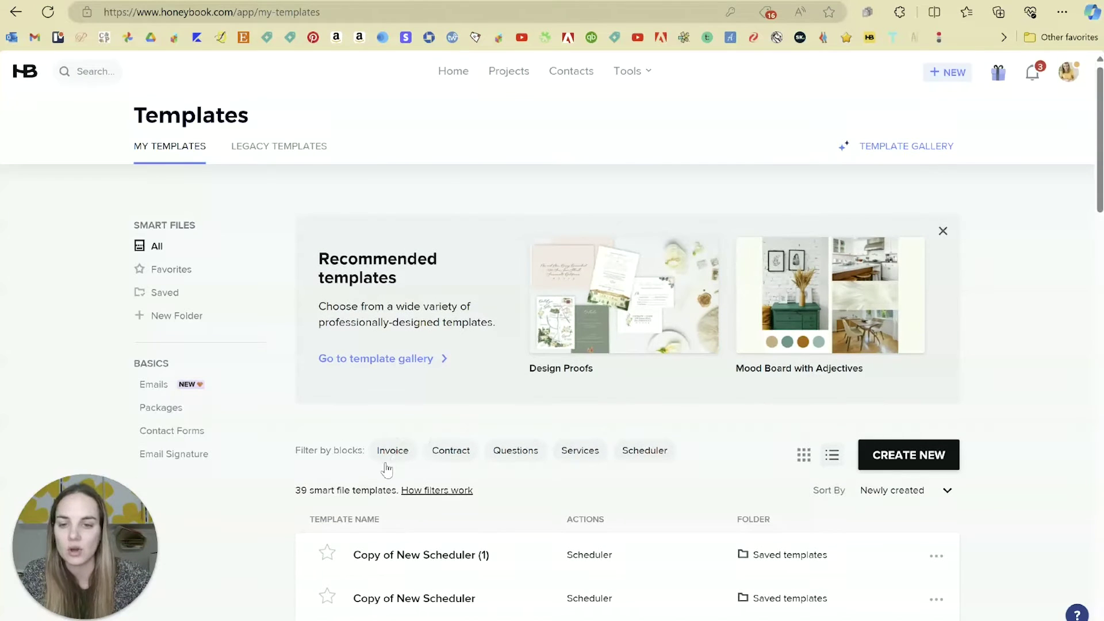
{"action": "scroll", "coordinate": [400, 452], "scroll_direction": "down", "scroll_amount": 2}
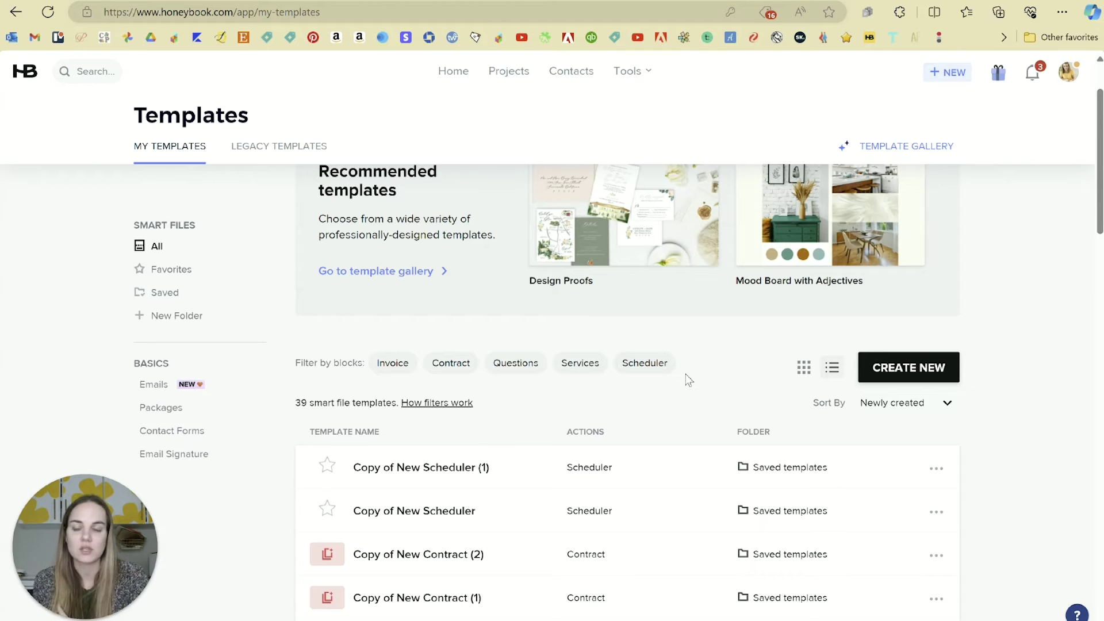
{"action": "scroll", "coordinate": [685, 374], "scroll_direction": "down", "scroll_amount": 8}
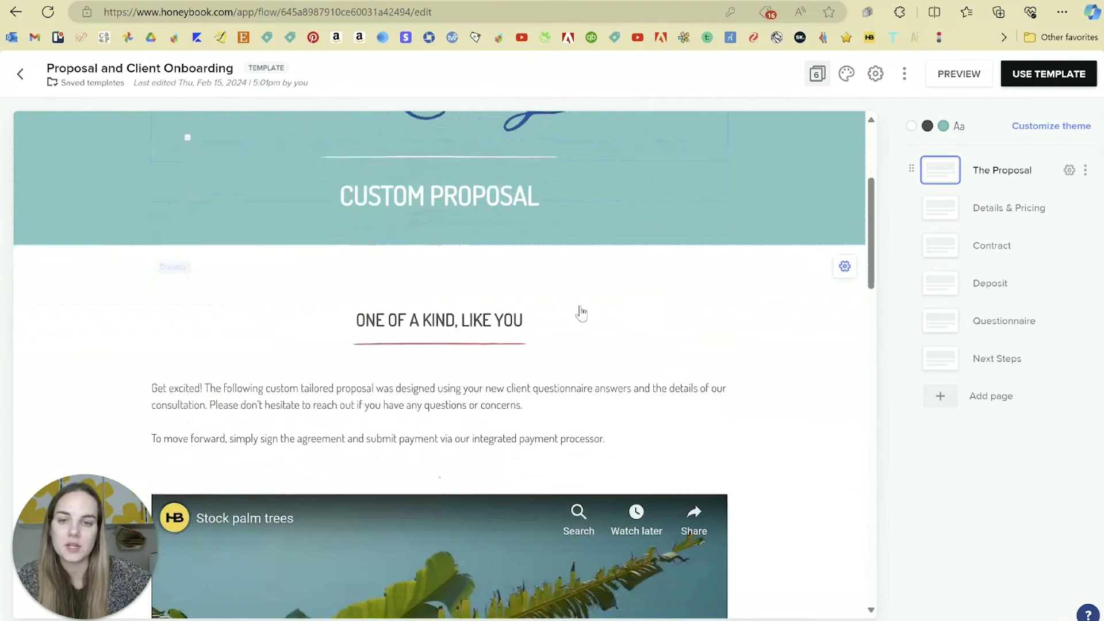
Review the template's Details & Pricing, Contract and Deposit pages.
{"action": "scroll", "coordinate": [372, 441], "scroll_direction": "down", "scroll_amount": 10}
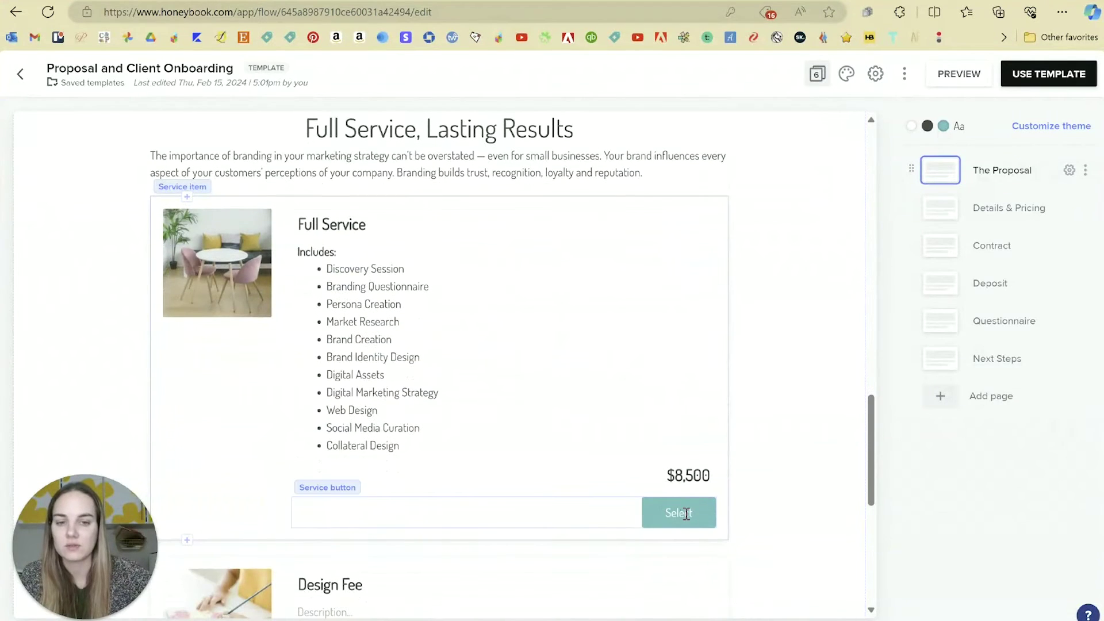
{"action": "scroll", "coordinate": [677, 463], "scroll_direction": "down", "scroll_amount": 3}
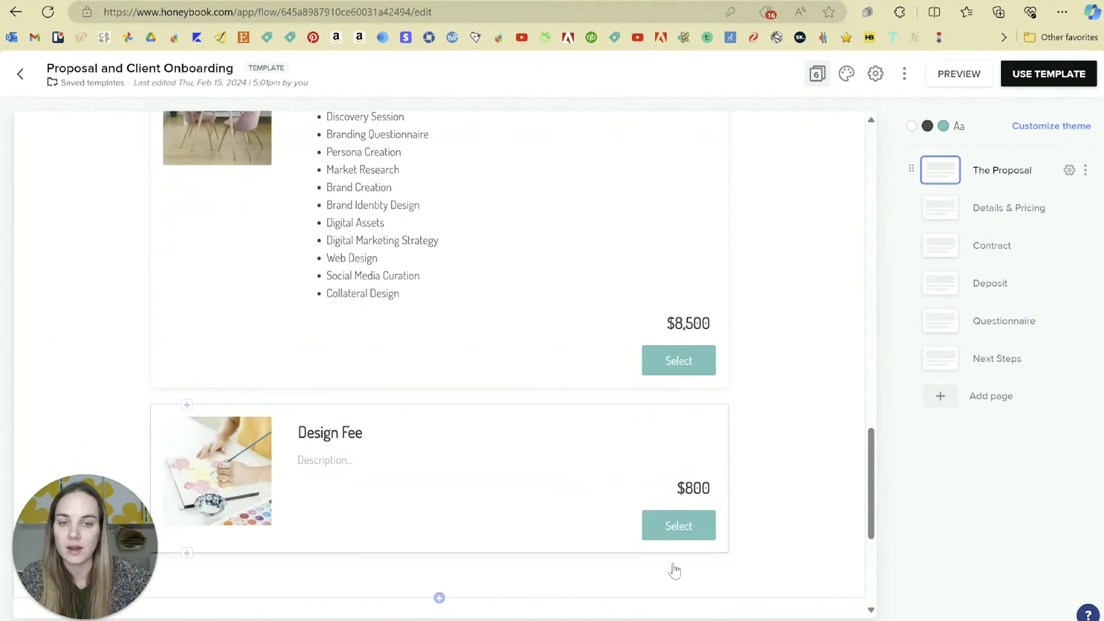
{"action": "scroll", "coordinate": [771, 357], "scroll_direction": "down", "scroll_amount": 1}
{"action": "left_click", "coordinate": [929, 211]}
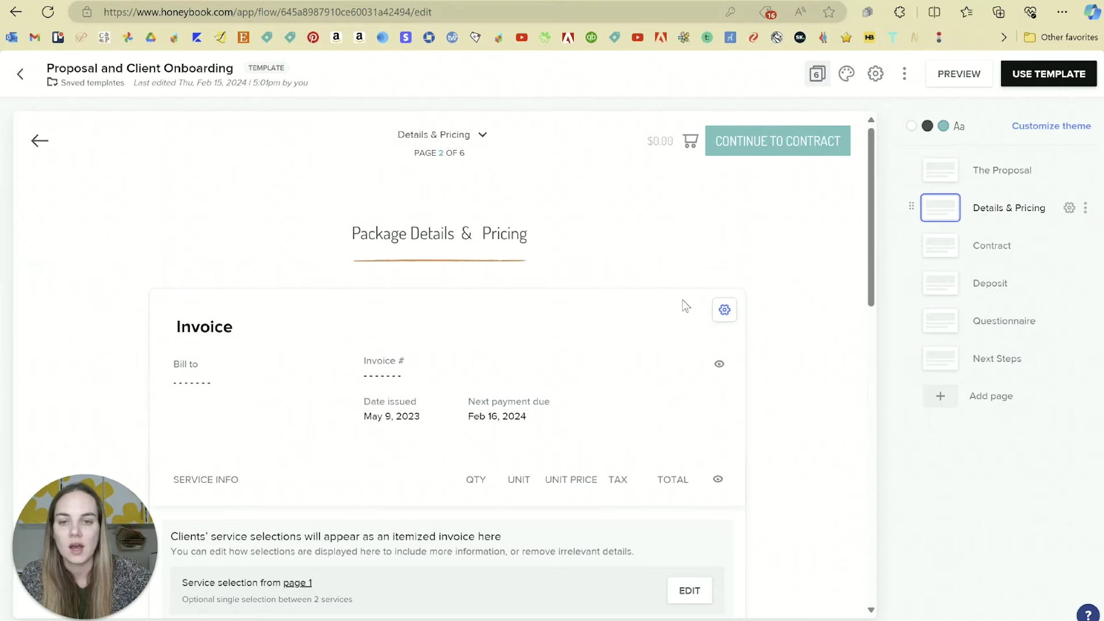
{"action": "scroll", "coordinate": [682, 305], "scroll_direction": "down", "scroll_amount": 3}
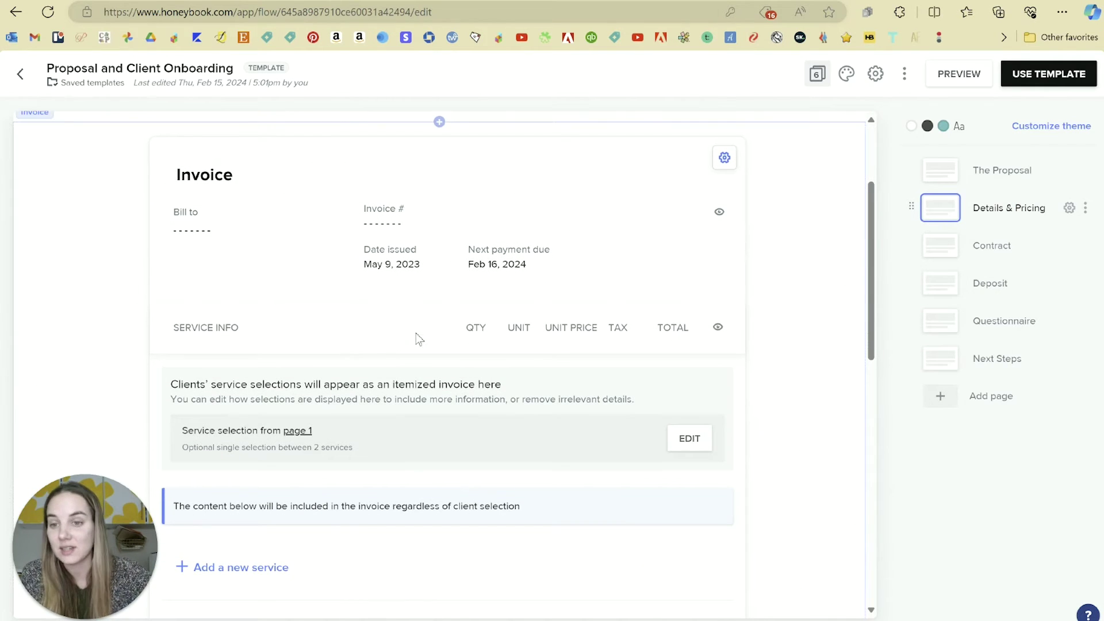
{"action": "left_click", "coordinate": [953, 263]}
Check the Questionnaire and Next Steps pages, then exit the template editor.
{"action": "scroll", "coordinate": [554, 318], "scroll_direction": "down", "scroll_amount": 10}
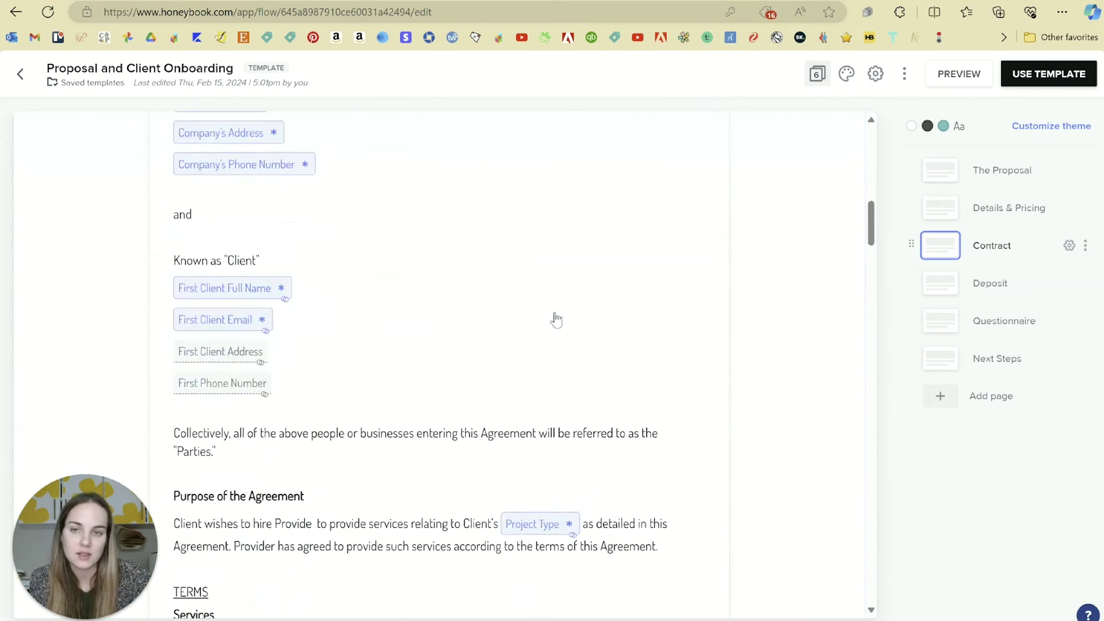
{"action": "scroll", "coordinate": [554, 318], "scroll_direction": "up", "scroll_amount": 5}
{"action": "left_click", "coordinate": [948, 284]}
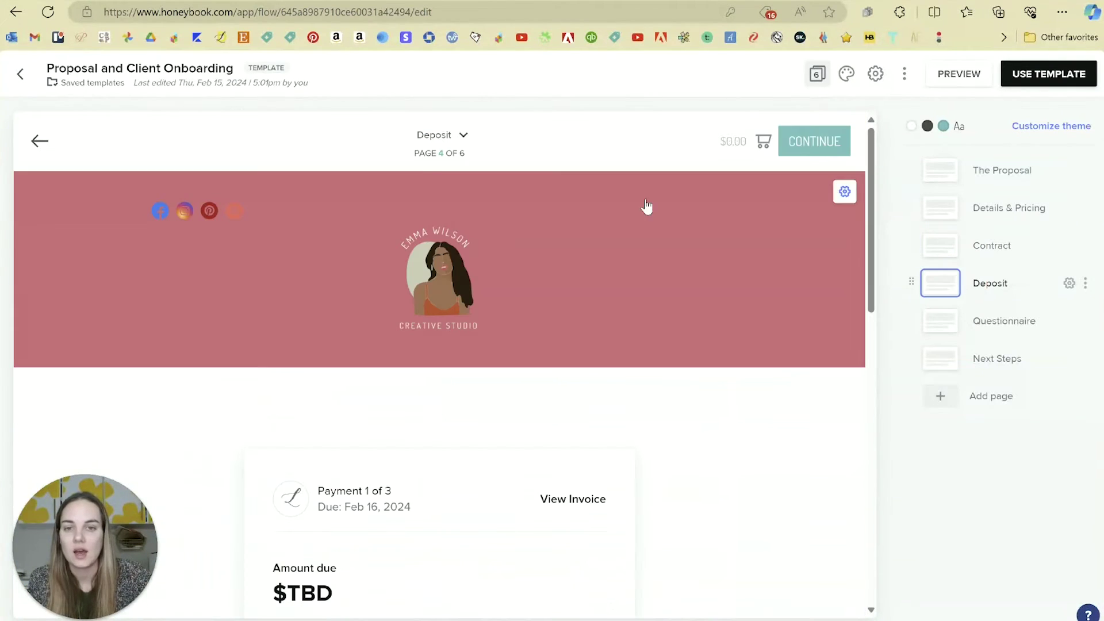
{"action": "scroll", "coordinate": [475, 394], "scroll_direction": "down", "scroll_amount": 15}
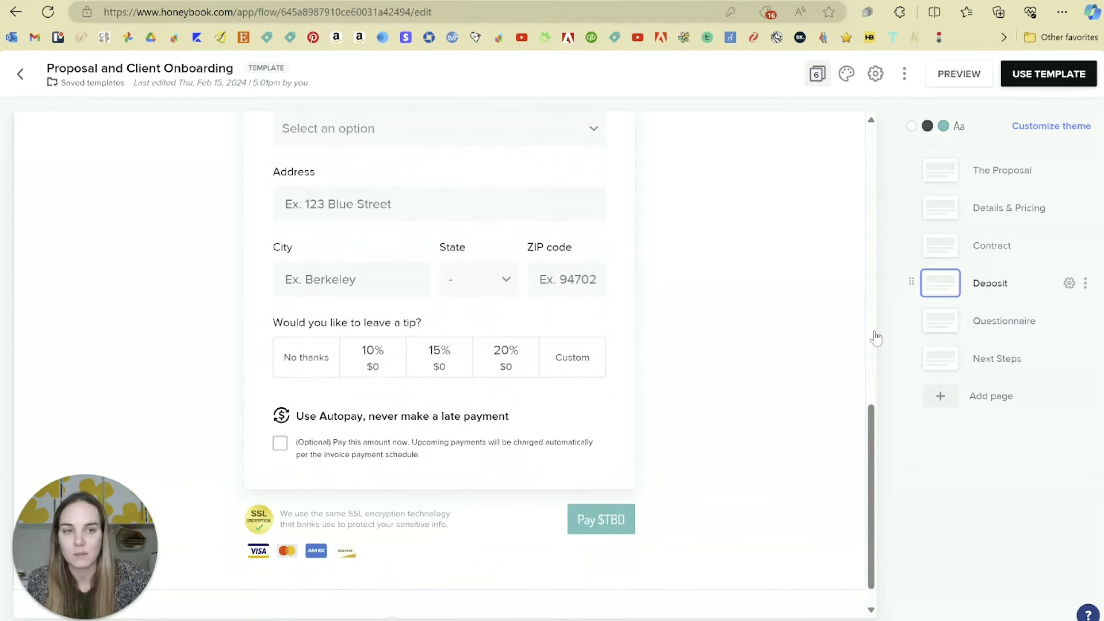
{"action": "left_click", "coordinate": [914, 320]}
{"action": "scroll", "coordinate": [569, 284], "scroll_direction": "down", "scroll_amount": 5}
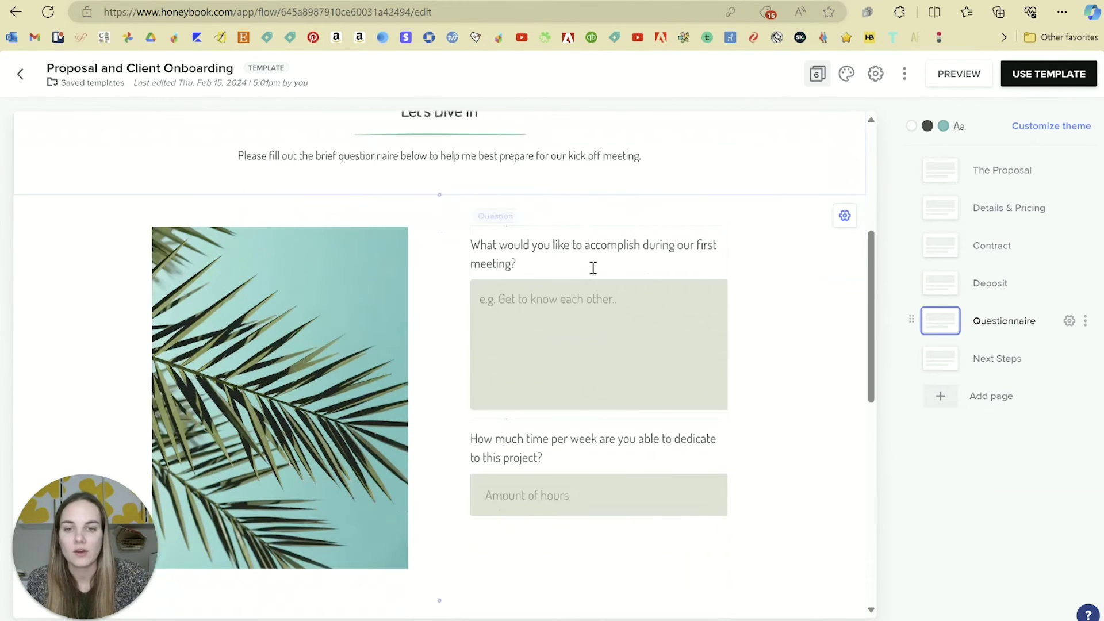
{"action": "scroll", "coordinate": [593, 268], "scroll_direction": "down", "scroll_amount": 8}
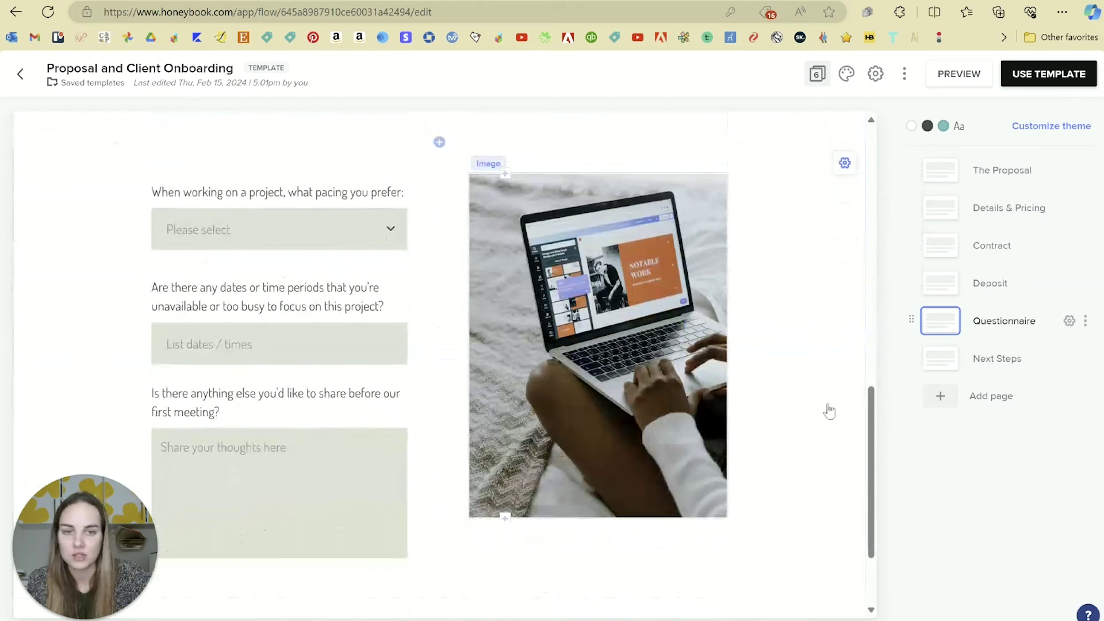
{"action": "left_click", "coordinate": [943, 363]}
{"action": "scroll", "coordinate": [613, 374], "scroll_direction": "down", "scroll_amount": 3}
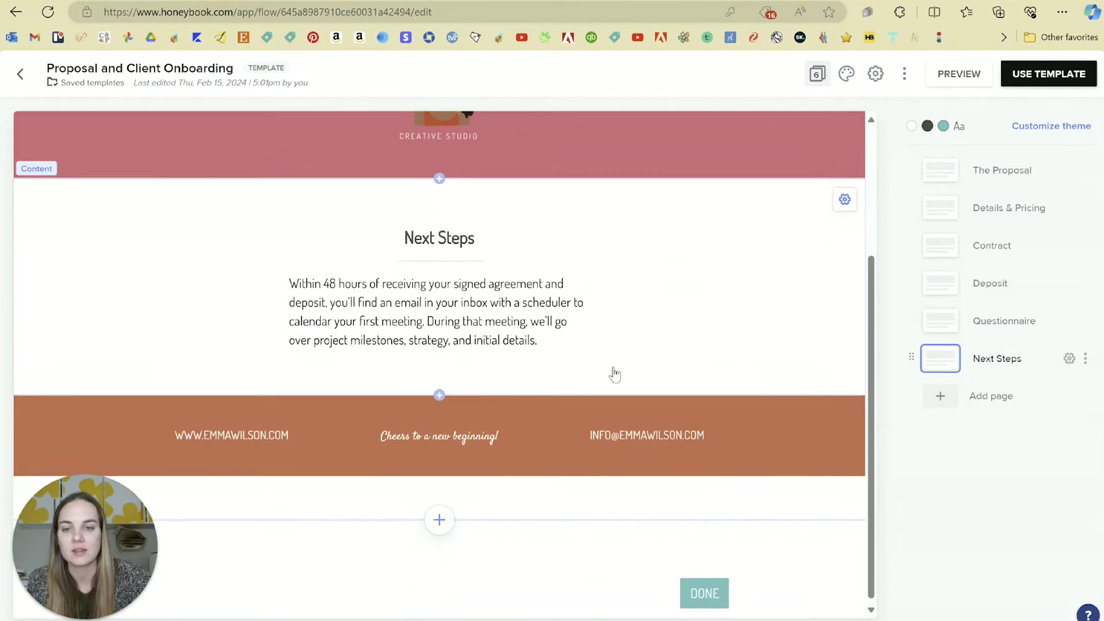
{"action": "scroll", "coordinate": [613, 374], "scroll_direction": "up", "scroll_amount": 4}
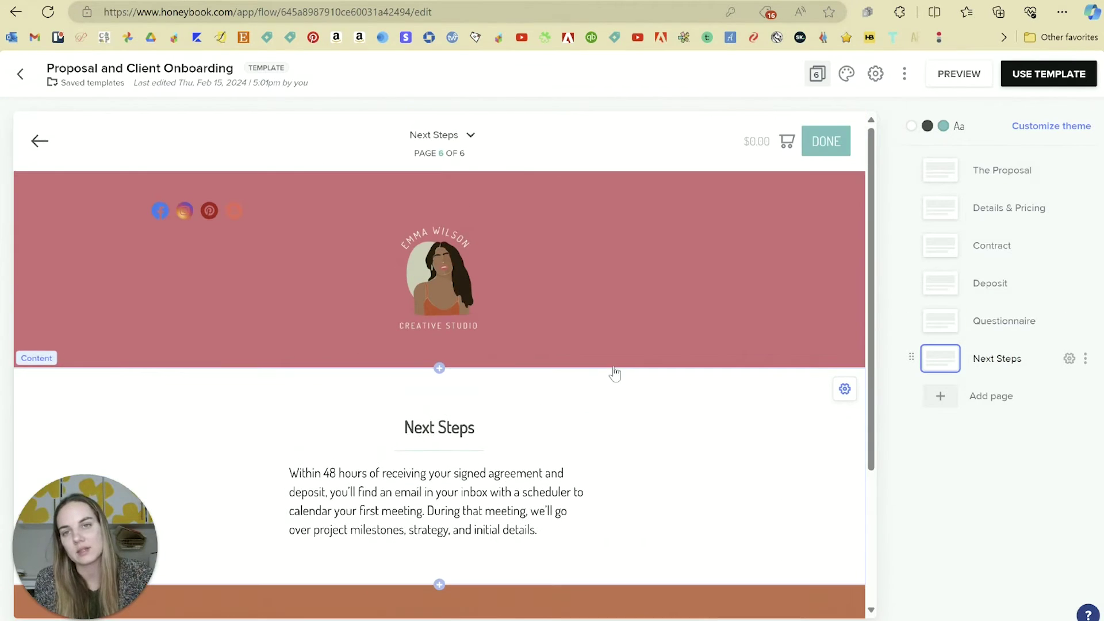
{"action": "left_click", "coordinate": [18, 74]}
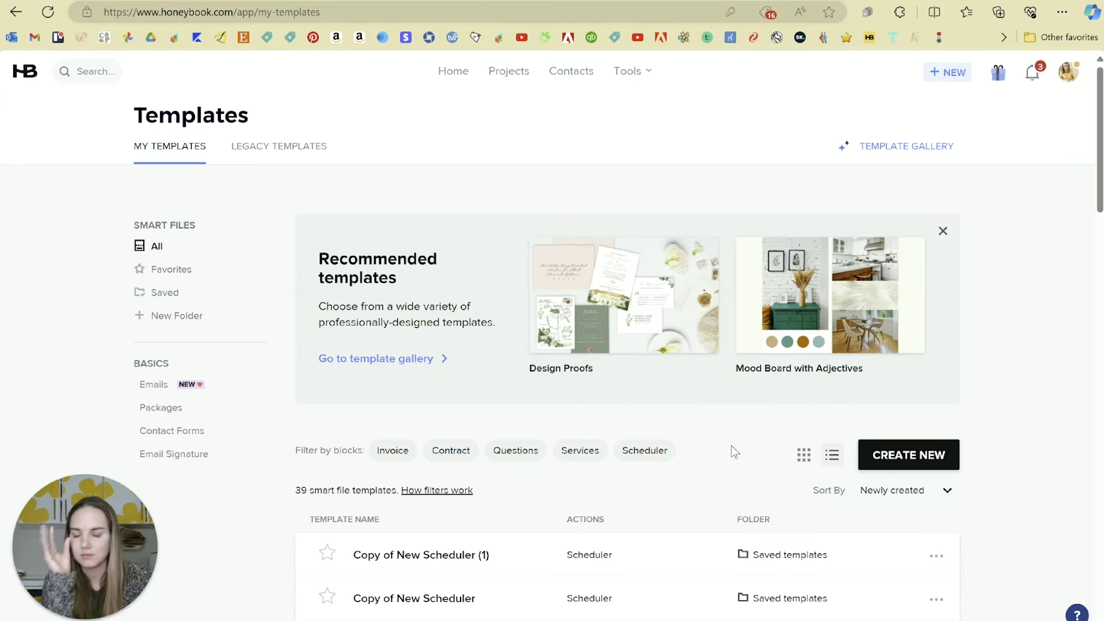
{"action": "left_click", "coordinate": [629, 71]}
Go to Lead forms and scroll over the three live forms and available form types.
{"action": "left_click", "coordinate": [739, 157]}
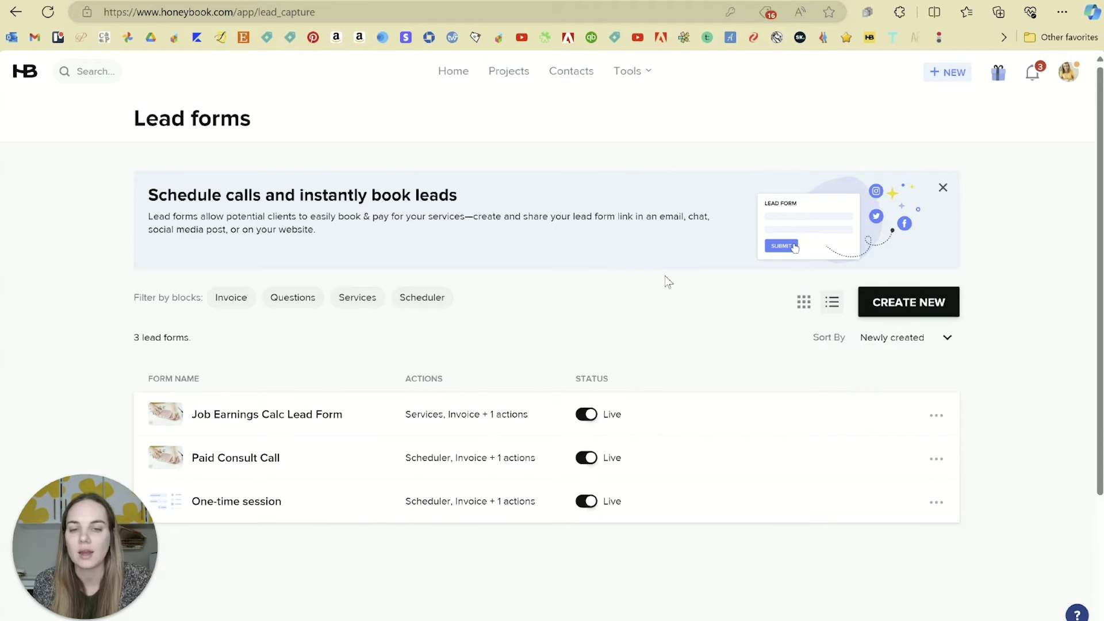
{"action": "scroll", "coordinate": [665, 280], "scroll_direction": "down", "scroll_amount": 2}
{"action": "scroll", "coordinate": [663, 281], "scroll_direction": "up", "scroll_amount": 2}
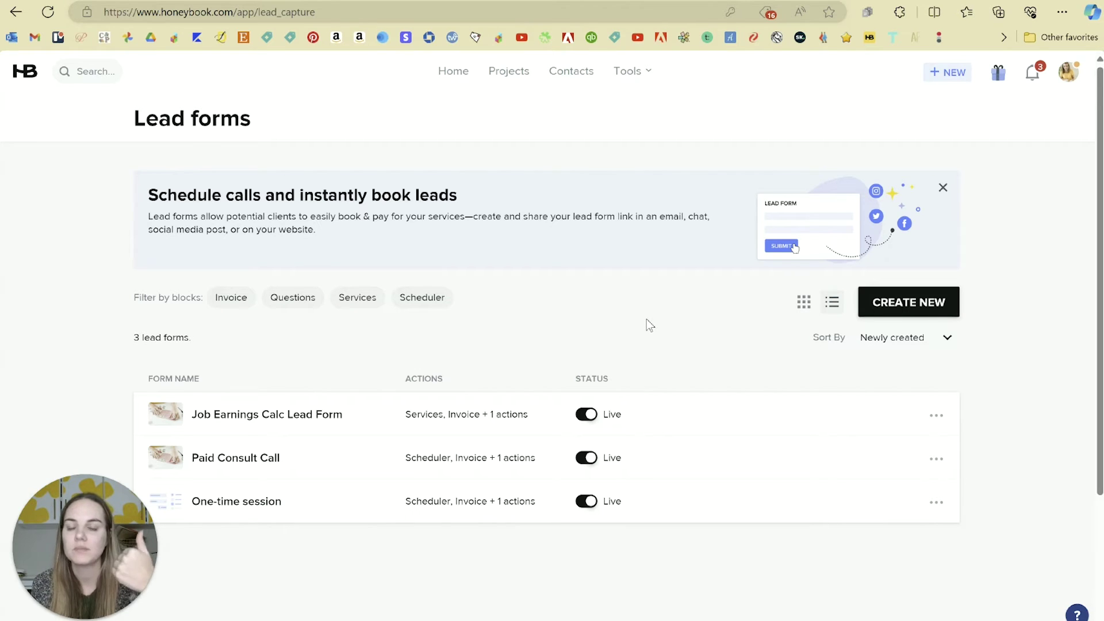
{"action": "scroll", "coordinate": [1022, 214], "scroll_direction": "down", "scroll_amount": 2}
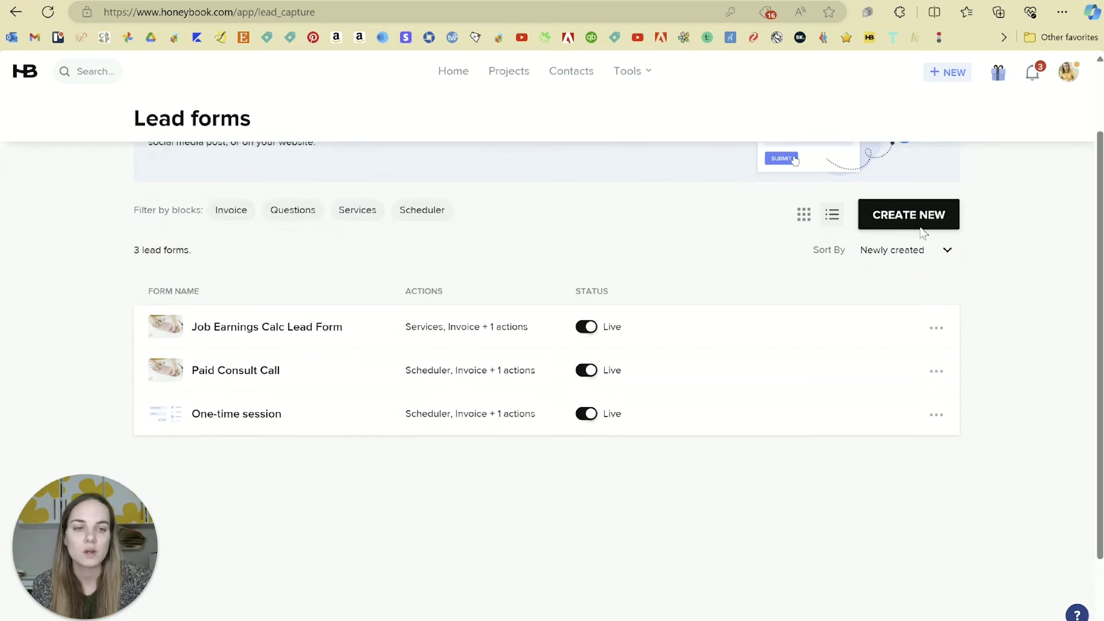
Start a new lead form and preview the One-time consultation form type.
{"action": "left_click", "coordinate": [883, 217]}
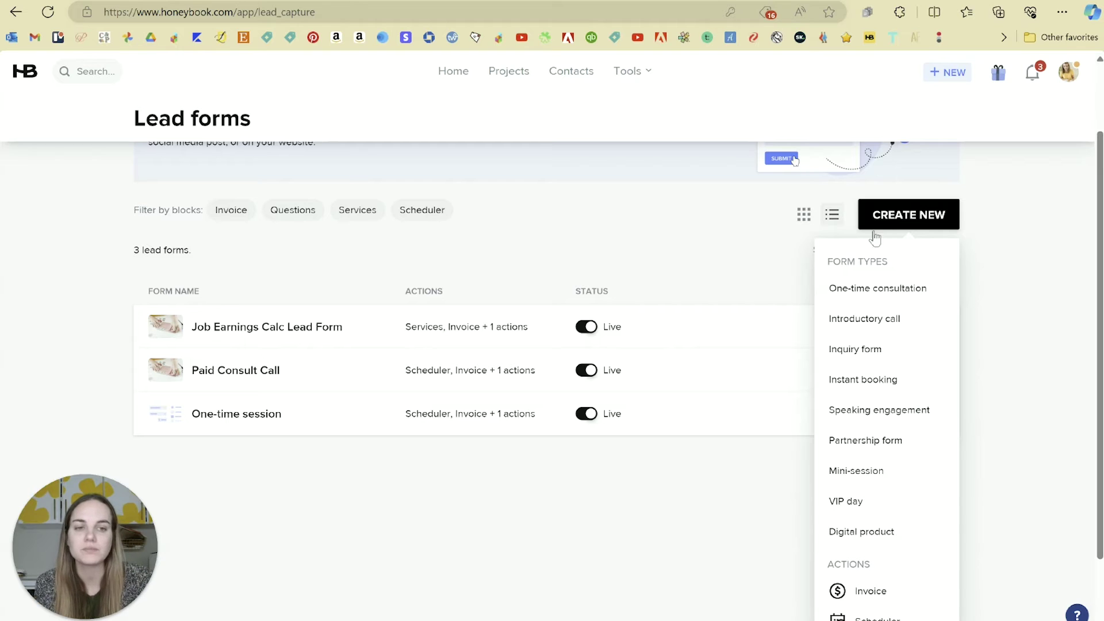
{"action": "mouse_move", "coordinate": [866, 291]}
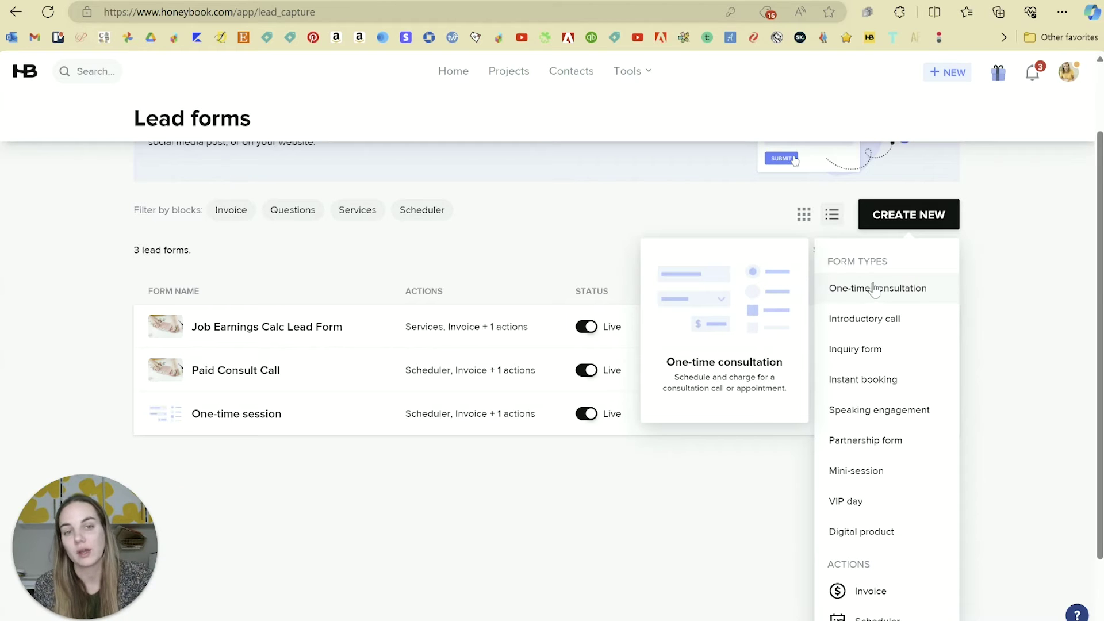
{"action": "left_click", "coordinate": [874, 290]}
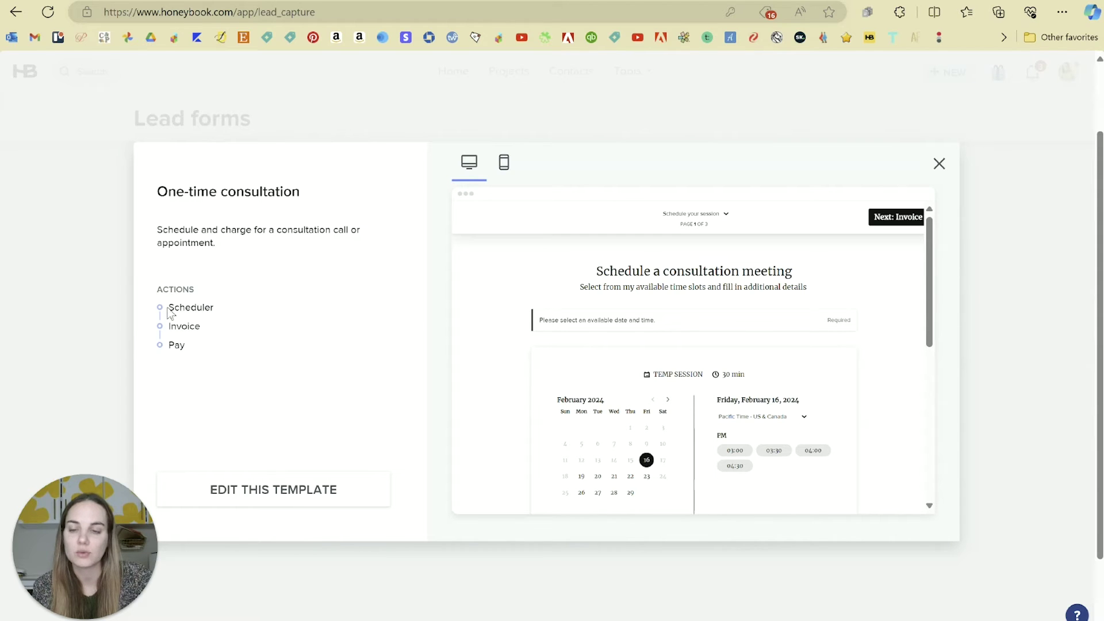
Look over the Scheduler, Invoice and Pay actions, then edit the One-time consultation template.
{"action": "left_click_drag", "start_coordinate": [167, 305], "coordinate": [198, 353]}
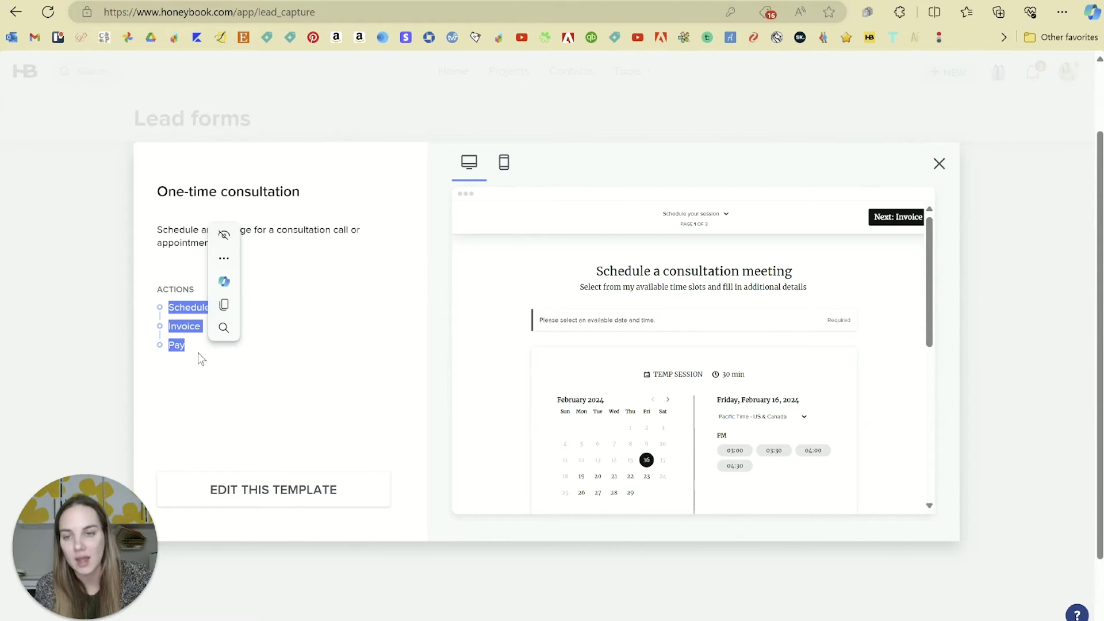
{"action": "left_click", "coordinate": [282, 370]}
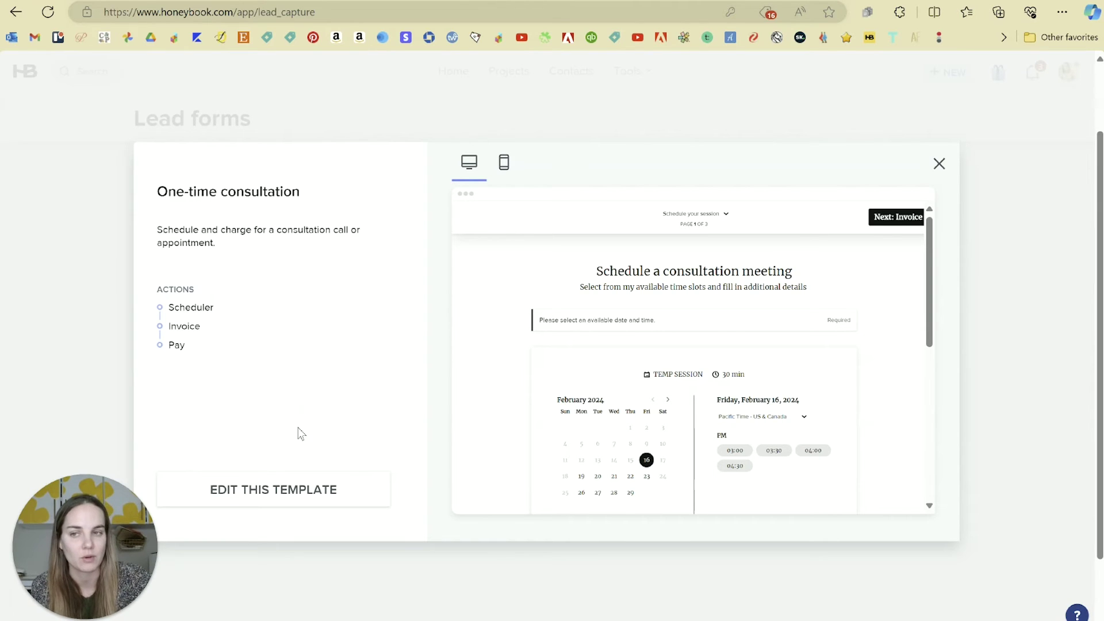
{"action": "left_click", "coordinate": [293, 488]}
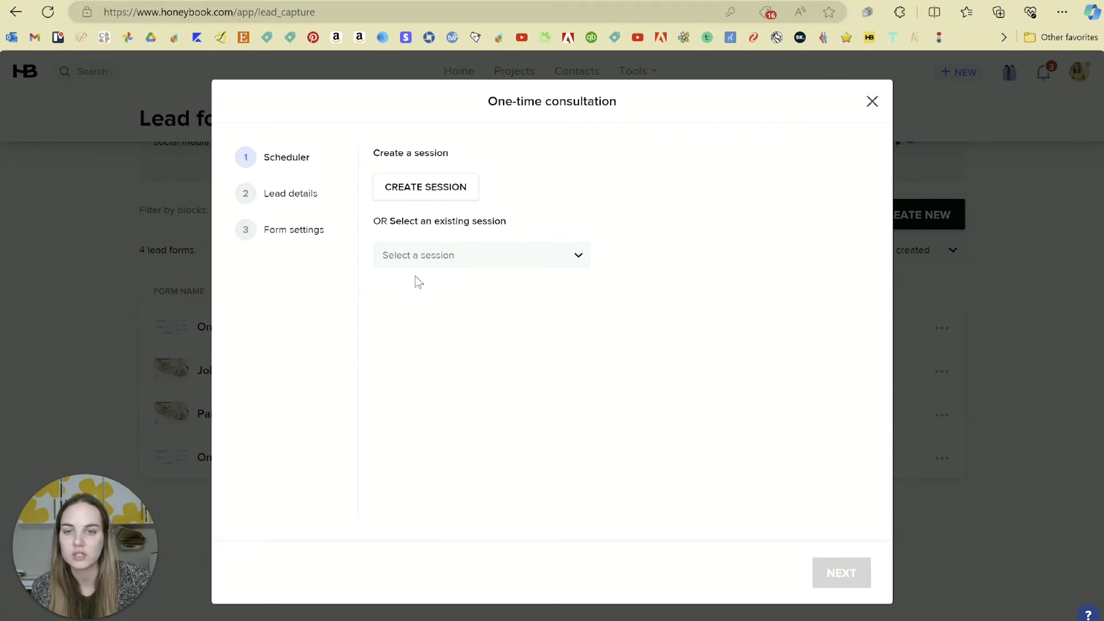
Attach the Client Consult session priced at $150 and continue to lead details.
{"action": "left_click", "coordinate": [444, 257]}
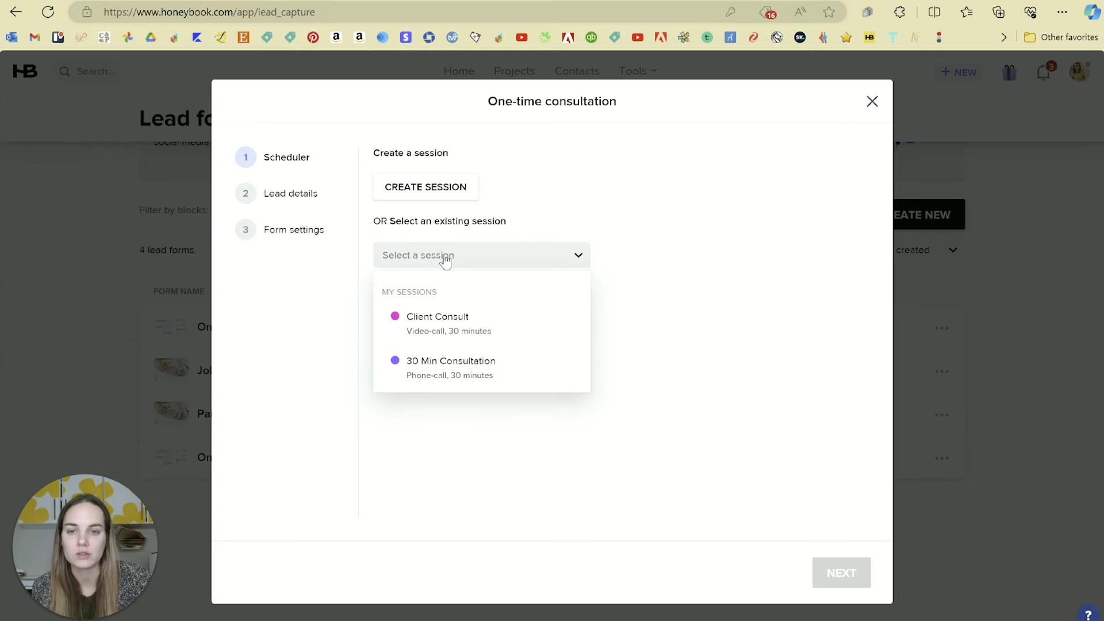
{"action": "left_click", "coordinate": [446, 327]}
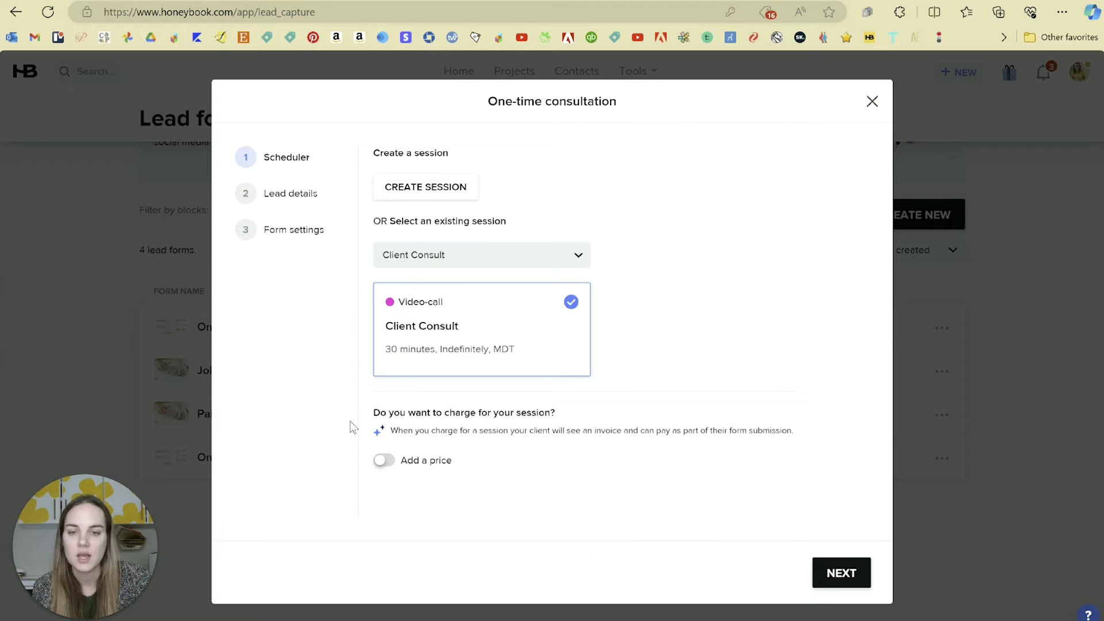
{"action": "left_click", "coordinate": [382, 460]}
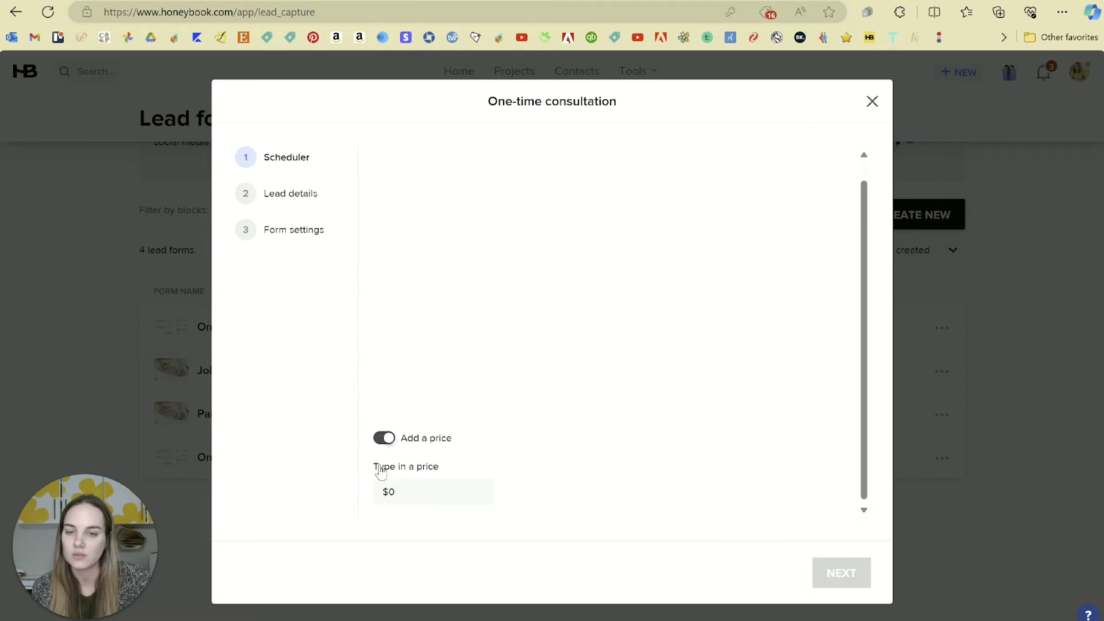
{"action": "left_click", "coordinate": [432, 484]}
{"action": "type", "text": "150"}
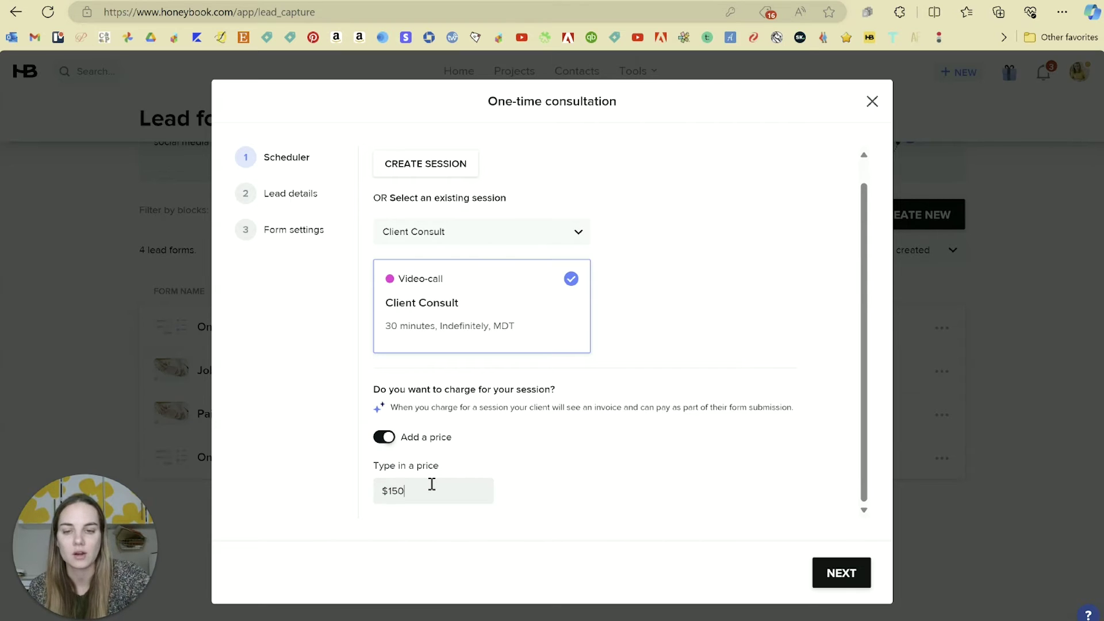
{"action": "left_click", "coordinate": [849, 577]}
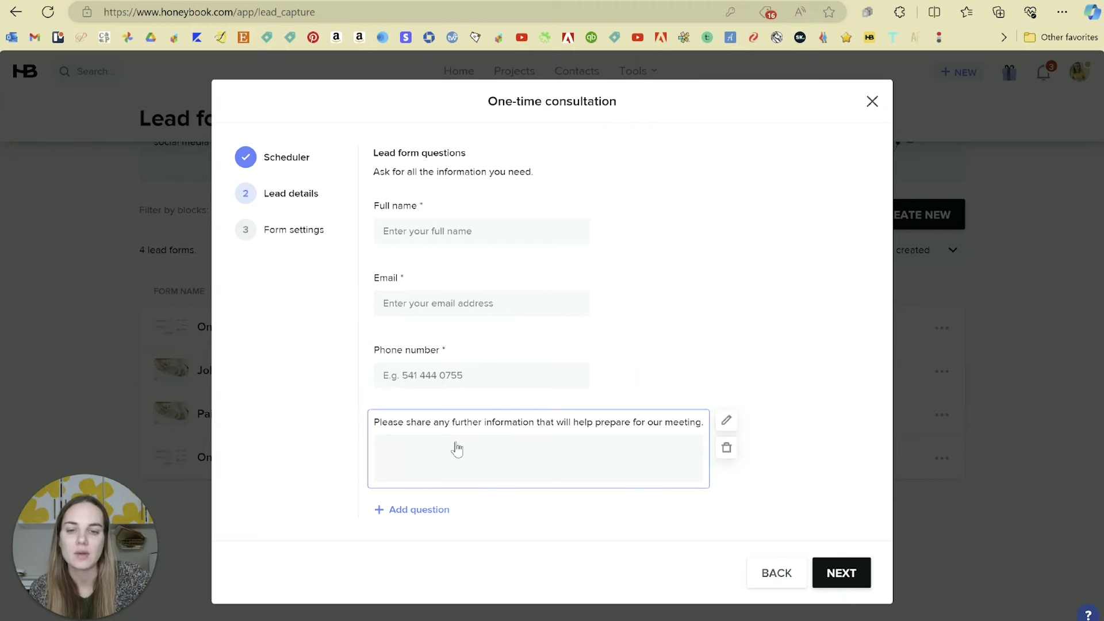
Add a Start date question to the lead details, linked to Project date.
{"action": "left_click", "coordinate": [419, 511]}
{"action": "left_click", "coordinate": [441, 330]}
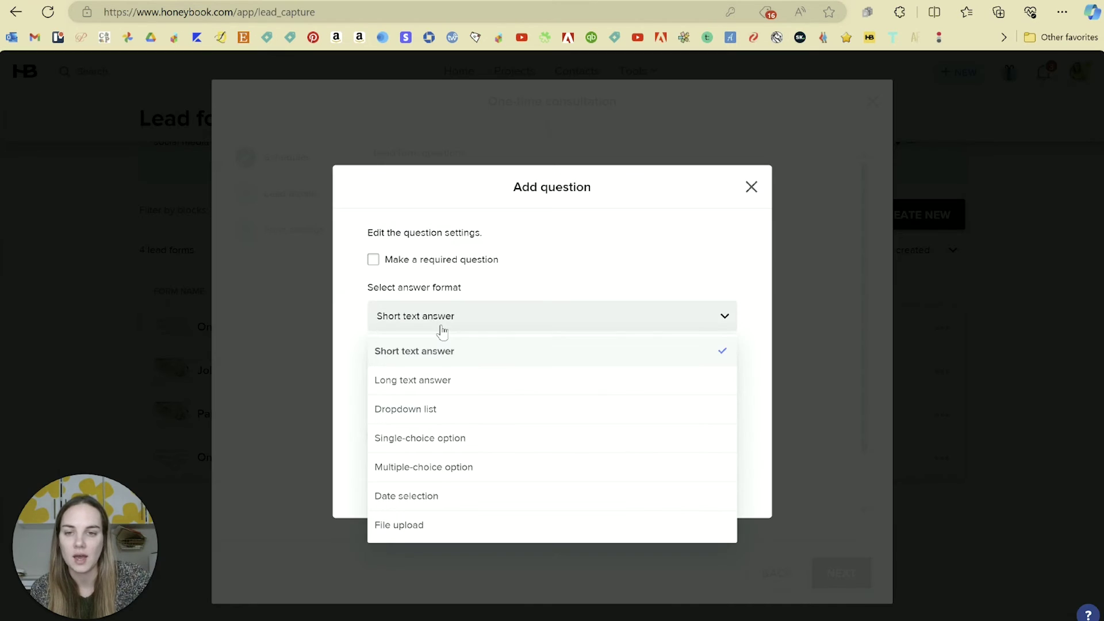
{"action": "left_click", "coordinate": [433, 496]}
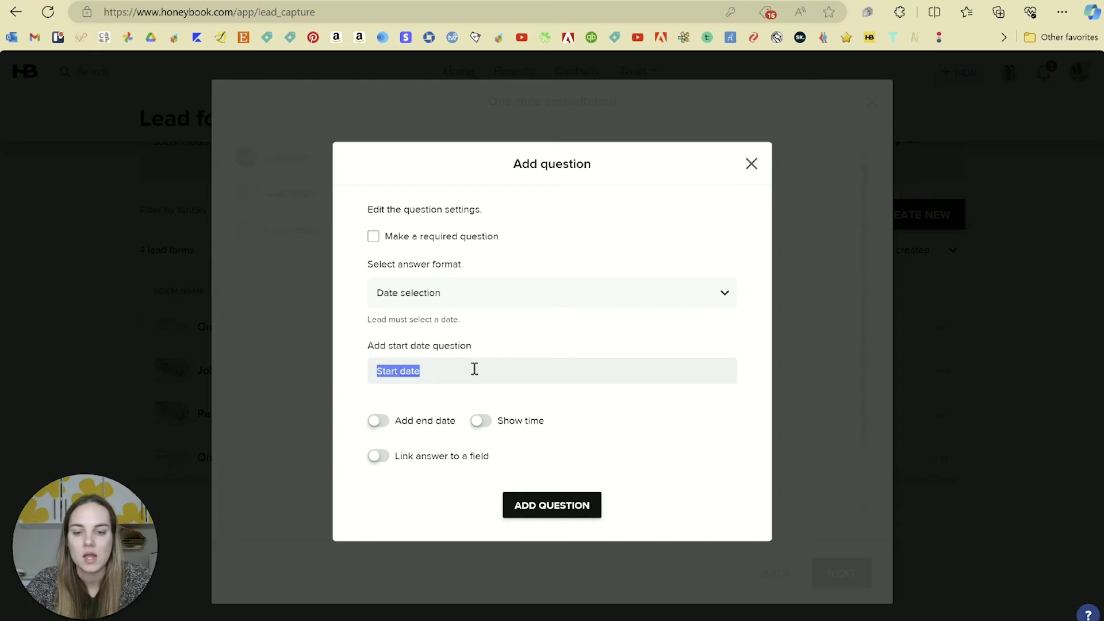
{"action": "type", "text": "Select"}
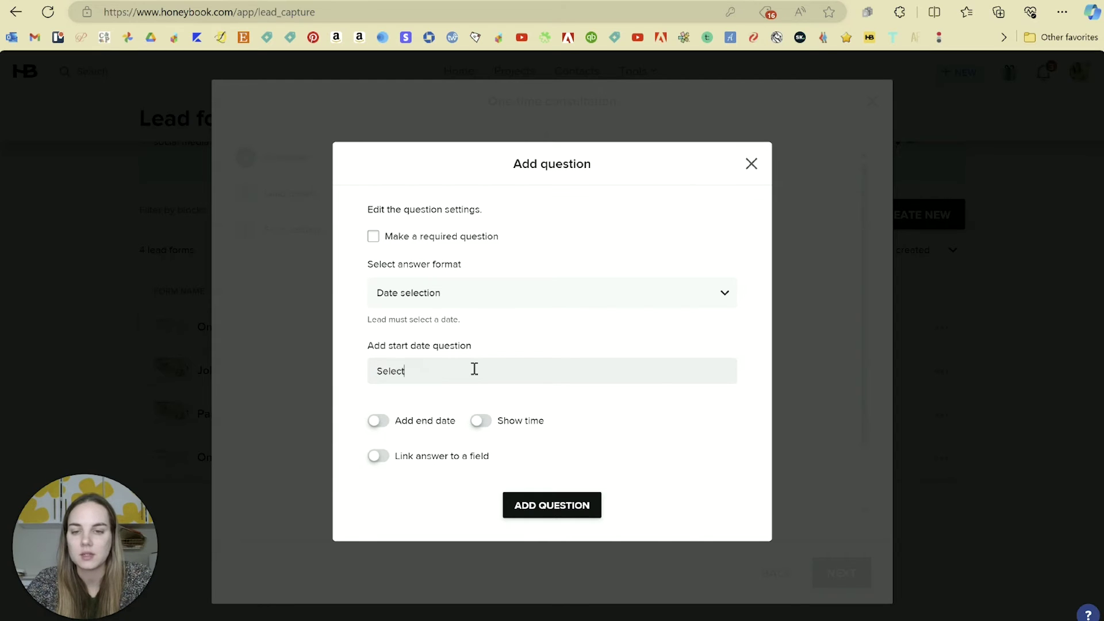
{"action": "type", "text": " the date of your"}
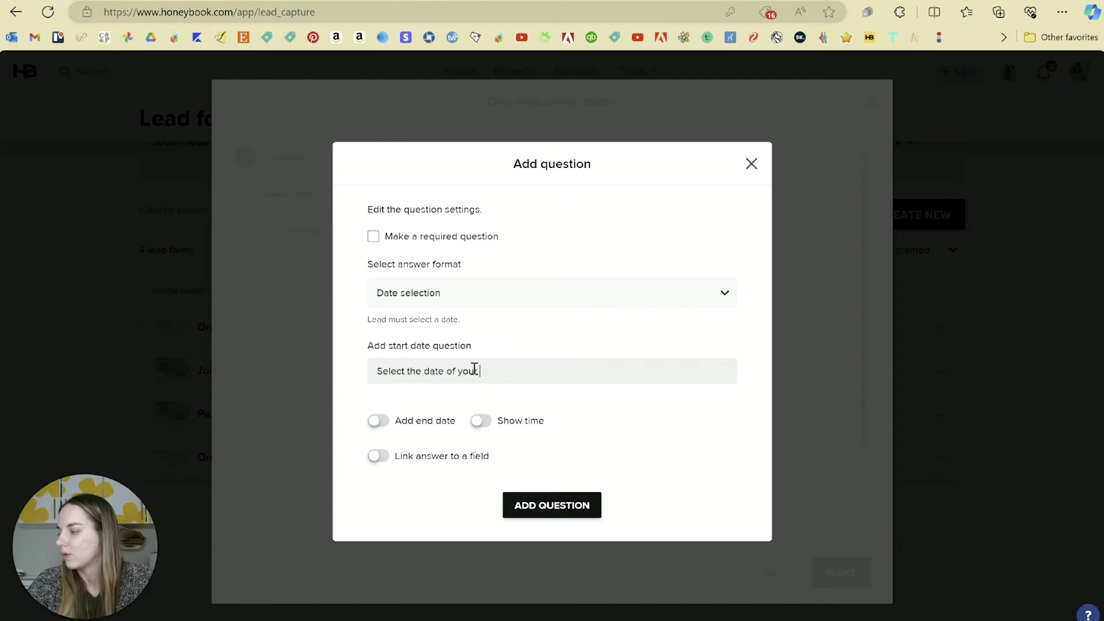
{"action": "type", "text": " wedding!"}
{"action": "key", "text": "ctrl+z"}
{"action": "key", "text": "ctrl+z"}
{"action": "key", "text": "ctrl+z"}
{"action": "key", "text": "ctrl+z"}
{"action": "key", "text": "ctrl+z"}
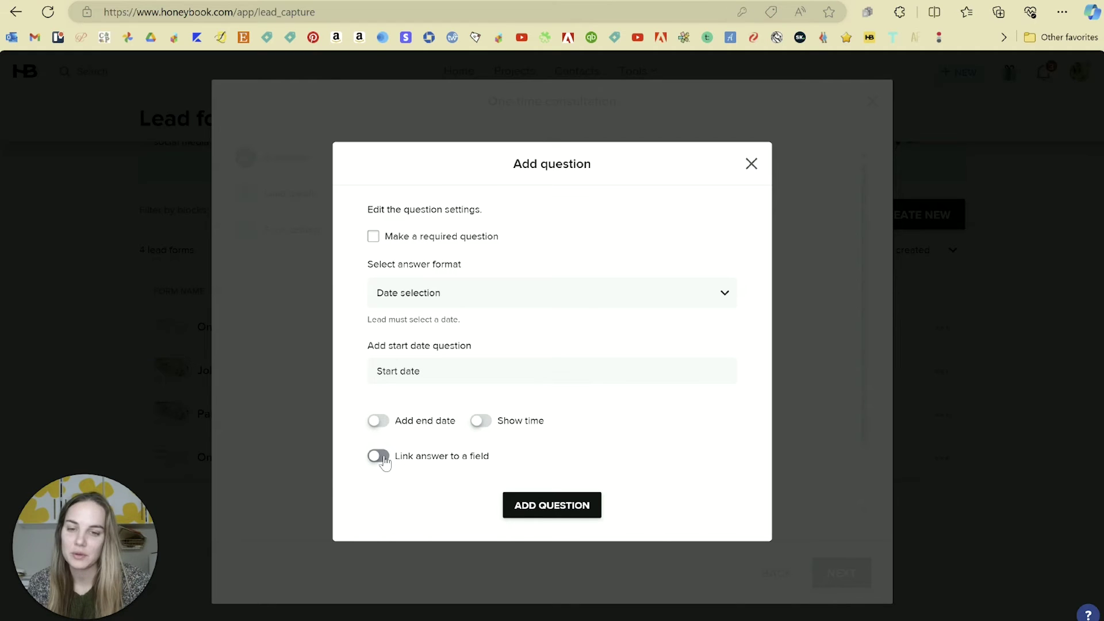
{"action": "left_click", "coordinate": [381, 458]}
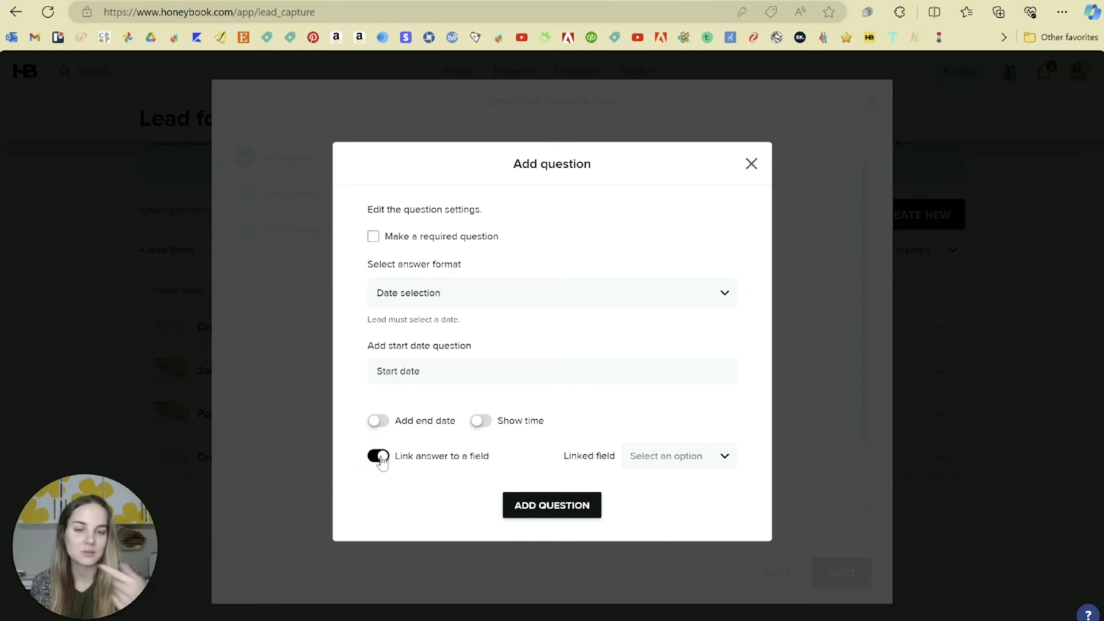
{"action": "left_click", "coordinate": [693, 459]}
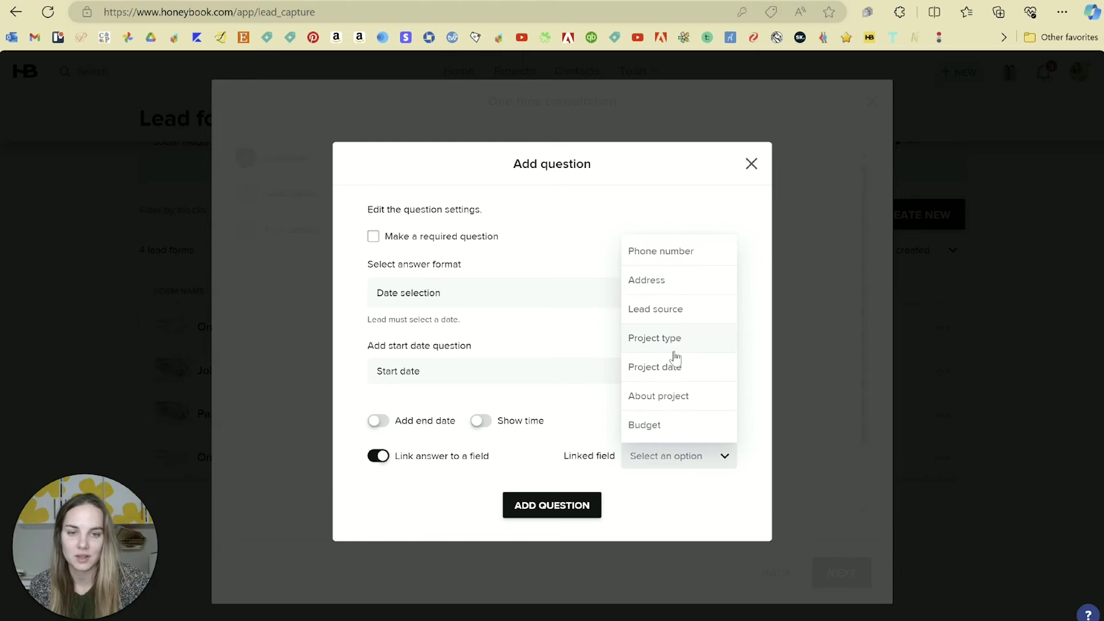
{"action": "left_click", "coordinate": [667, 368]}
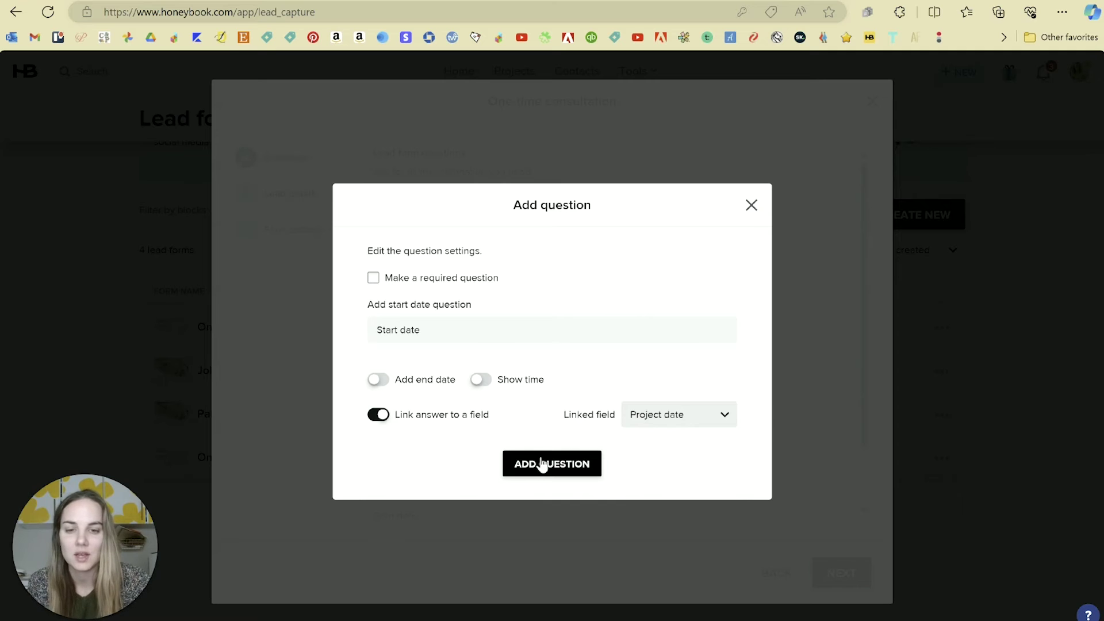
{"action": "left_click", "coordinate": [545, 475]}
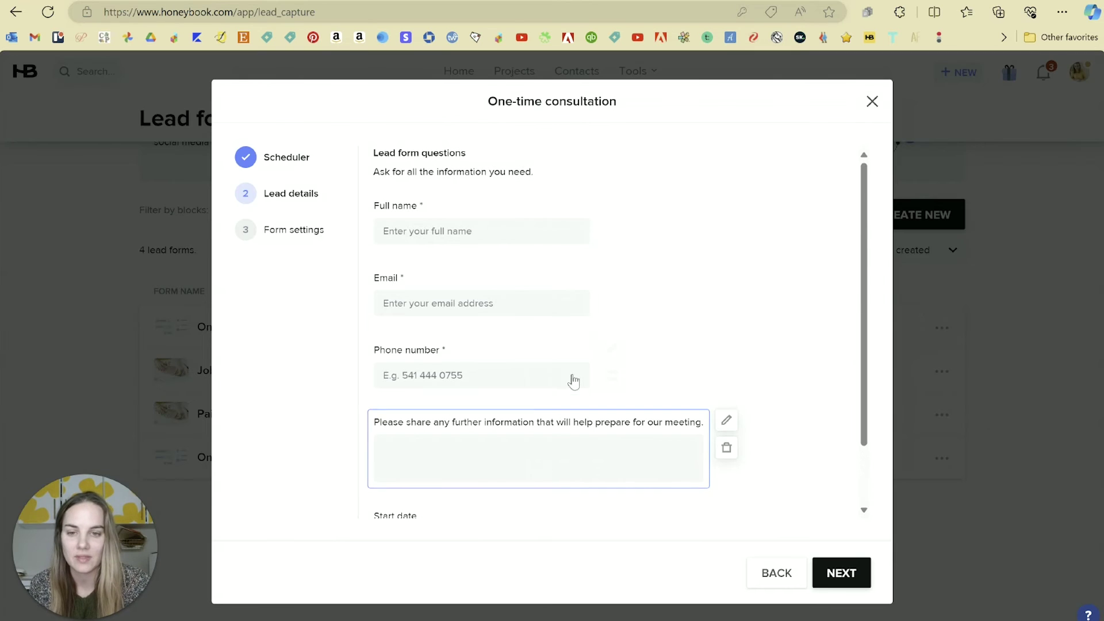
Rename the date question to 'Select your Wedding Date' and continue to form settings.
{"action": "scroll", "coordinate": [570, 377], "scroll_direction": "down", "scroll_amount": 1}
{"action": "left_click", "coordinate": [415, 445]}
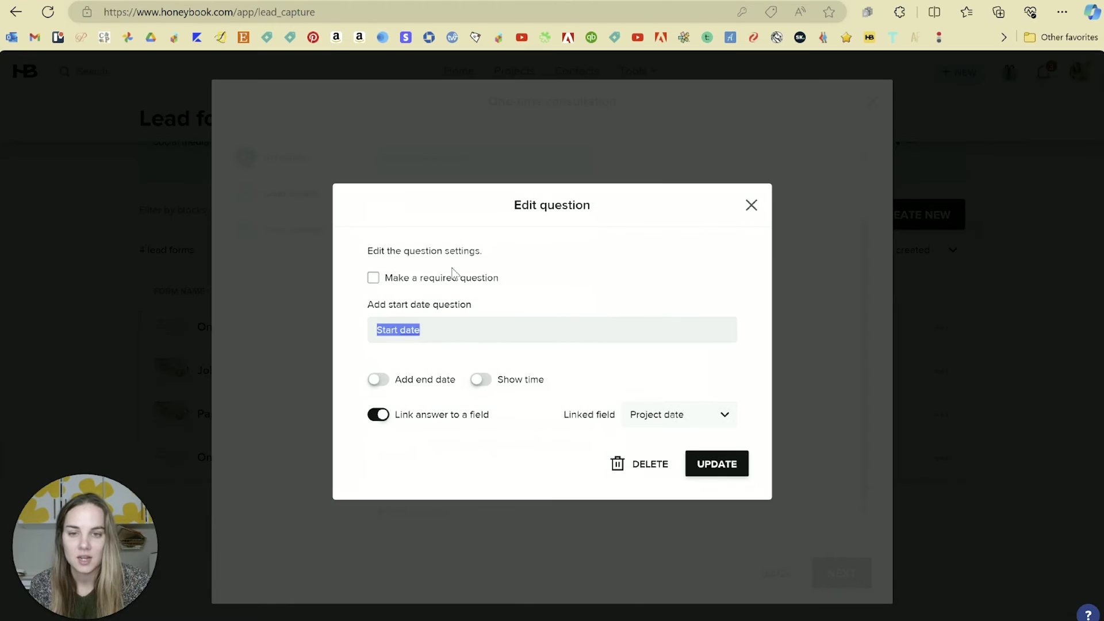
{"action": "type", "text": "Selec"}
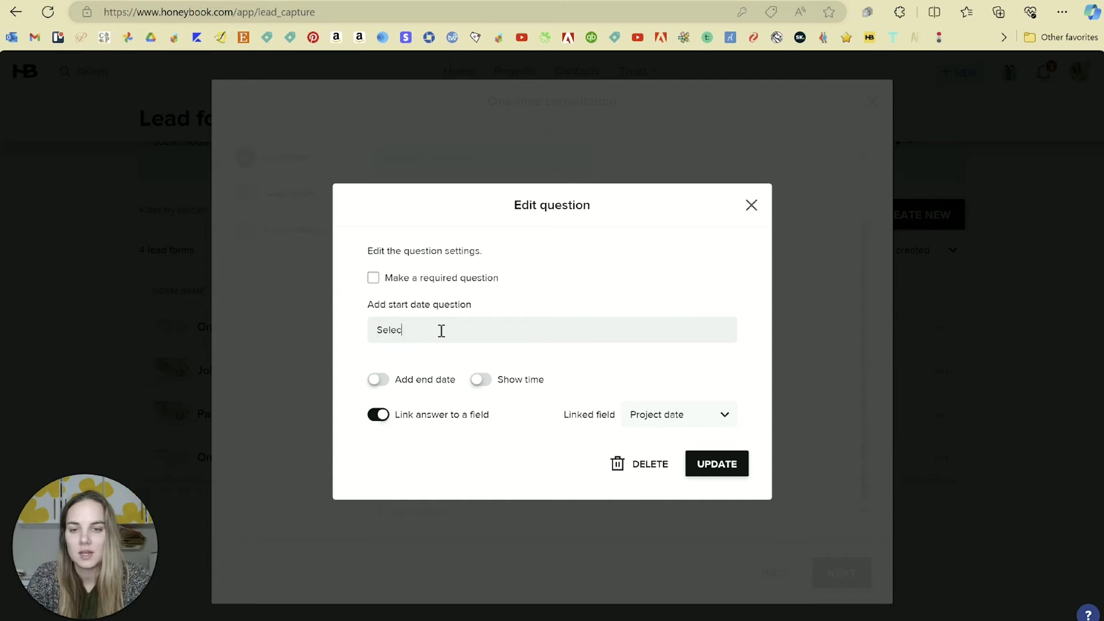
{"action": "type", "text": "t your Wedding Date"}
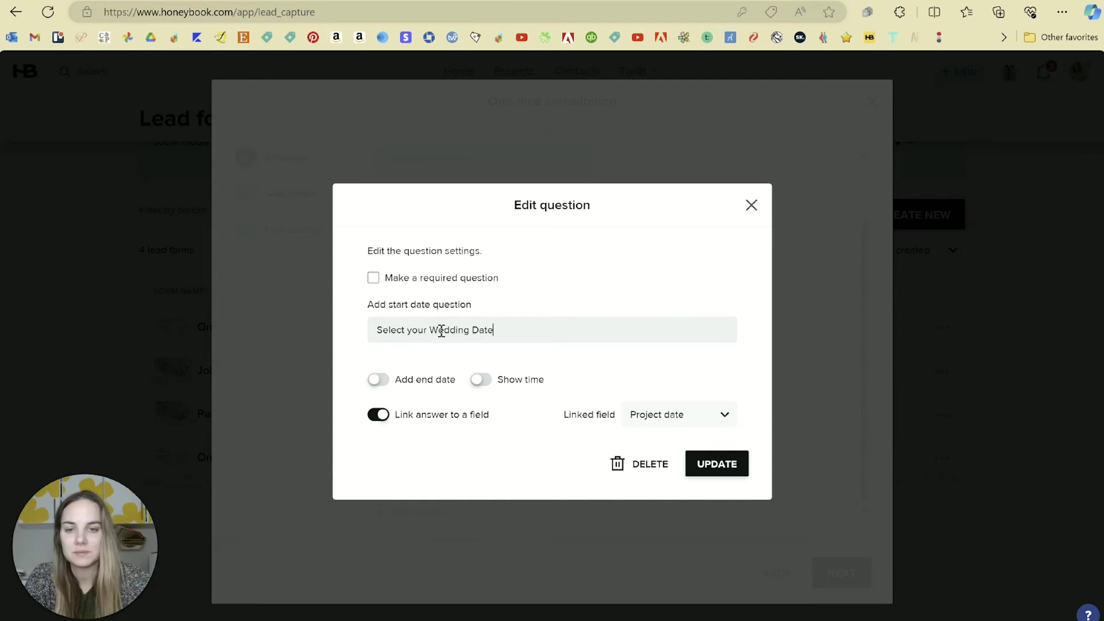
{"action": "left_click", "coordinate": [716, 463]}
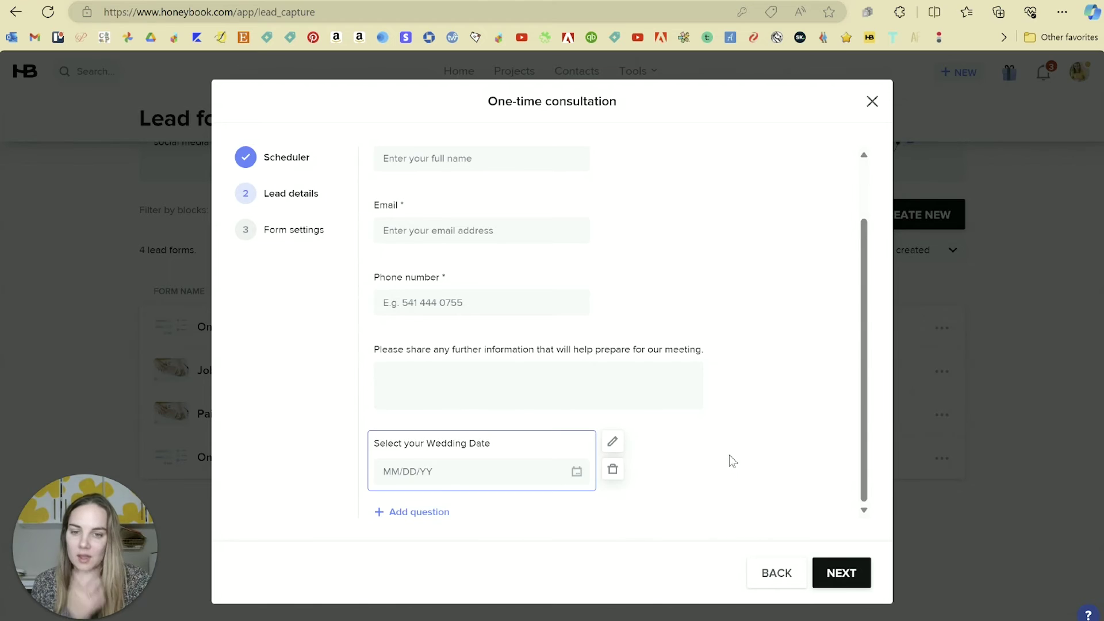
{"action": "left_click", "coordinate": [849, 573]}
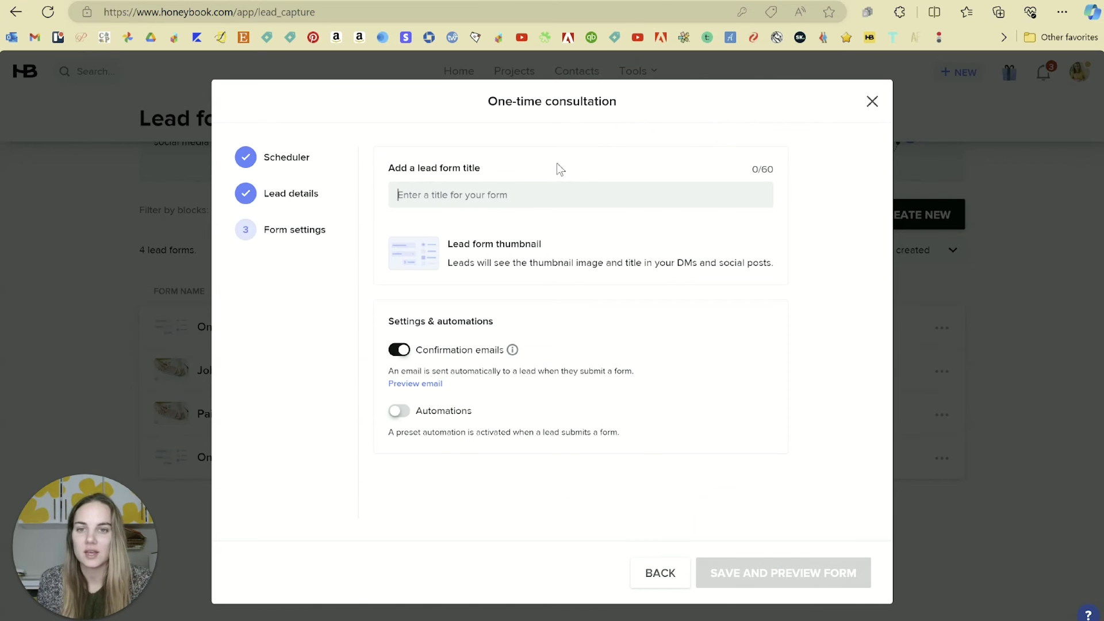
Title the form 'Wedding Consult Call' and set the hands-and-pink-card library thumbnail.
{"action": "type", "text": "Wed"}
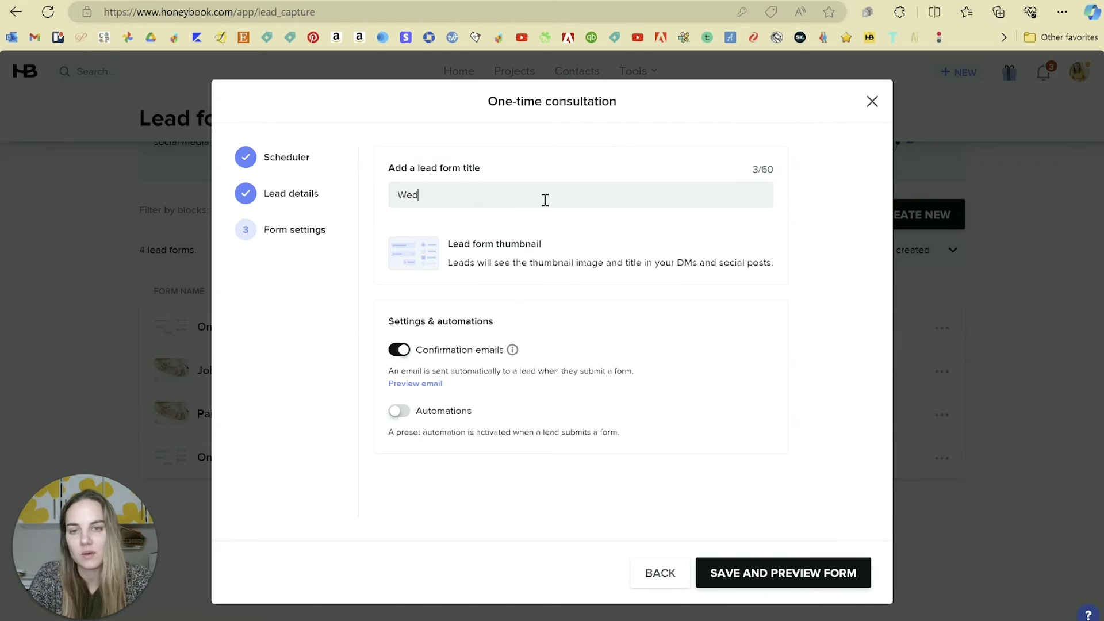
{"action": "type", "text": "ding Consult Ca"}
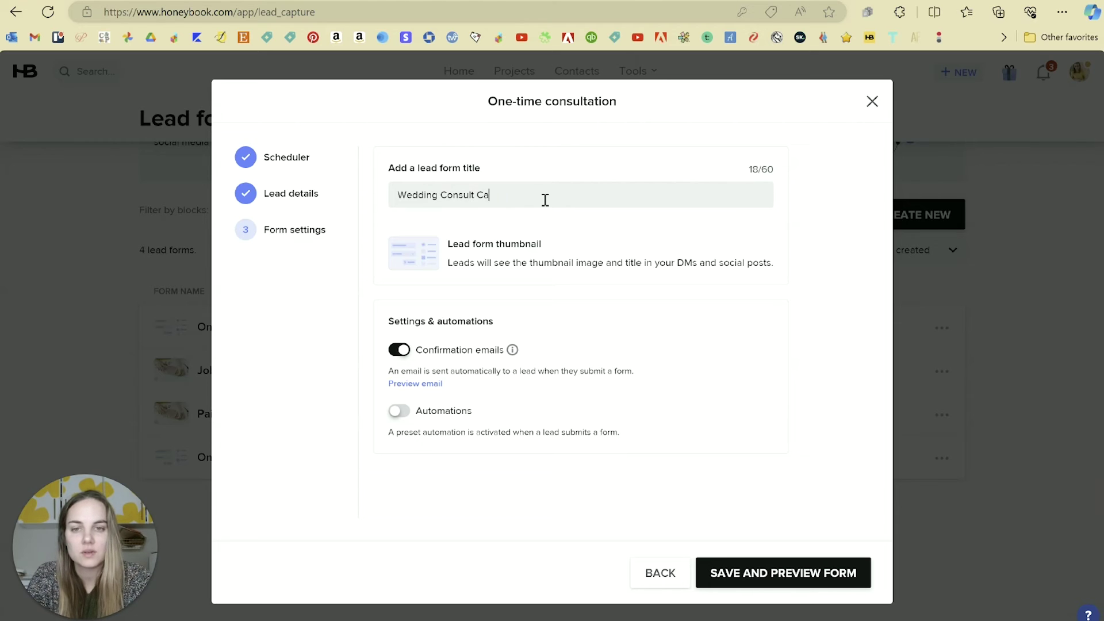
{"action": "type", "text": "ll"}
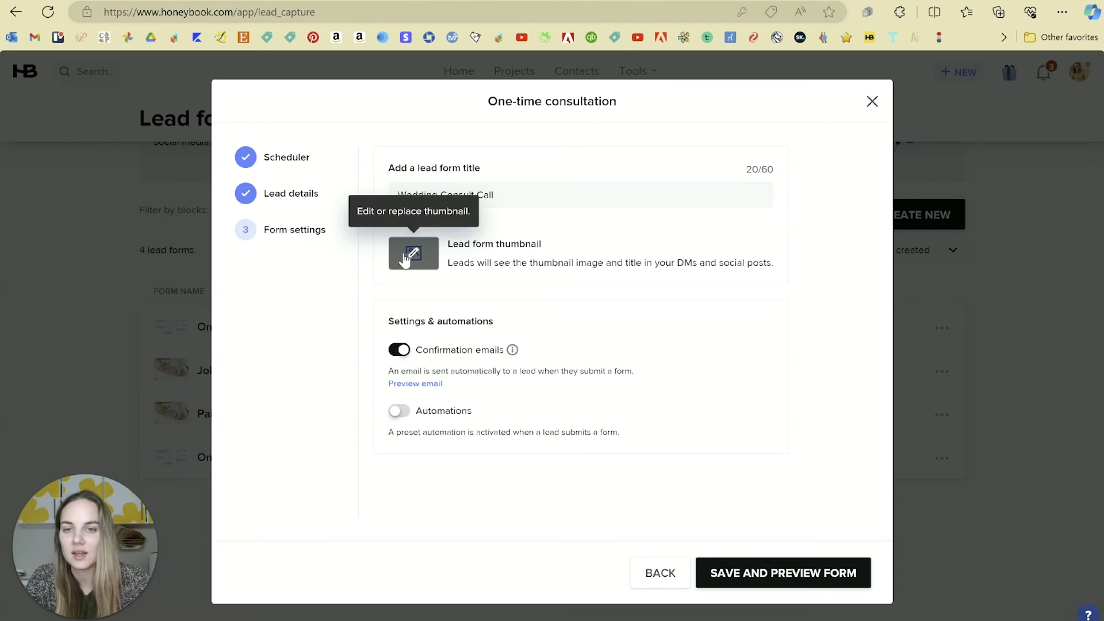
{"action": "left_click", "coordinate": [405, 259]}
{"action": "left_click", "coordinate": [463, 131]}
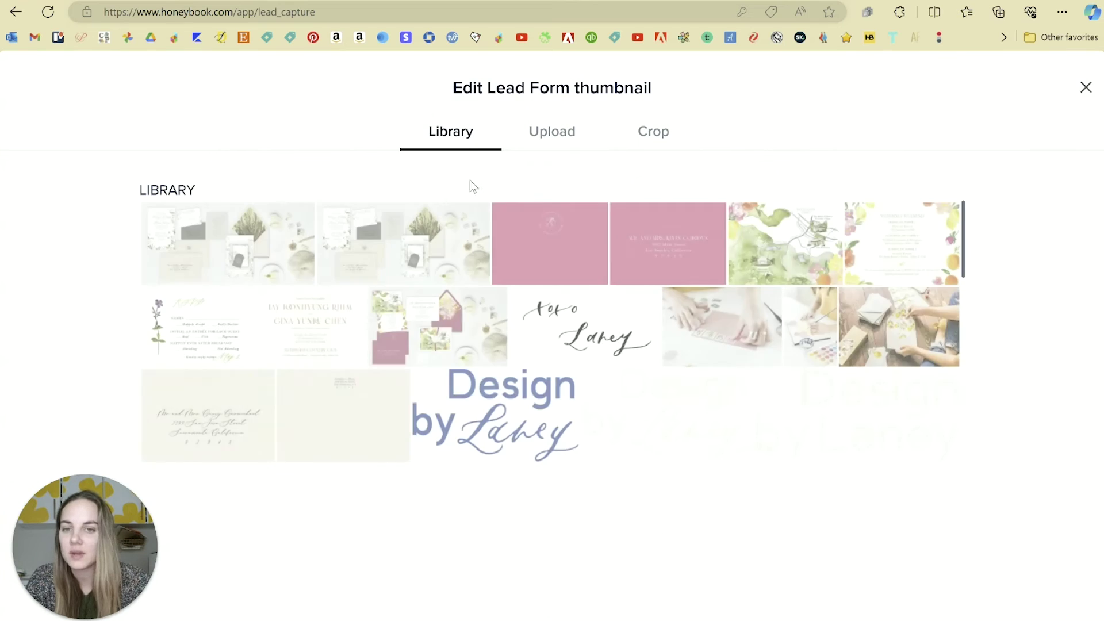
{"action": "left_click", "coordinate": [705, 340]}
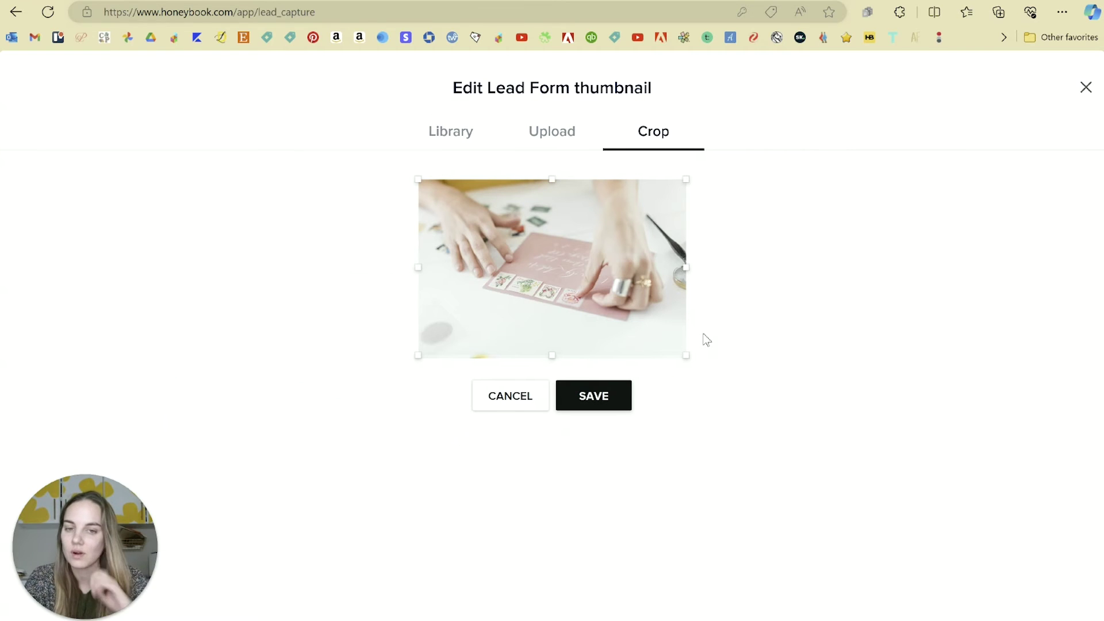
{"action": "left_click", "coordinate": [586, 396]}
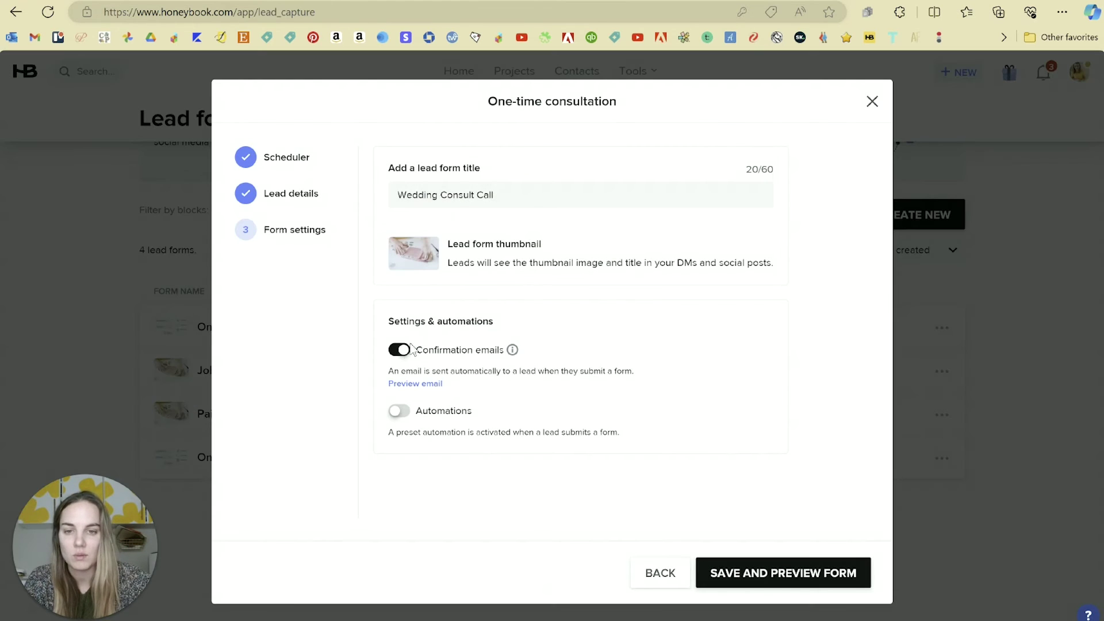
Preview the confirmation email, leave automations off, and save the form for preview.
{"action": "left_click", "coordinate": [409, 386]}
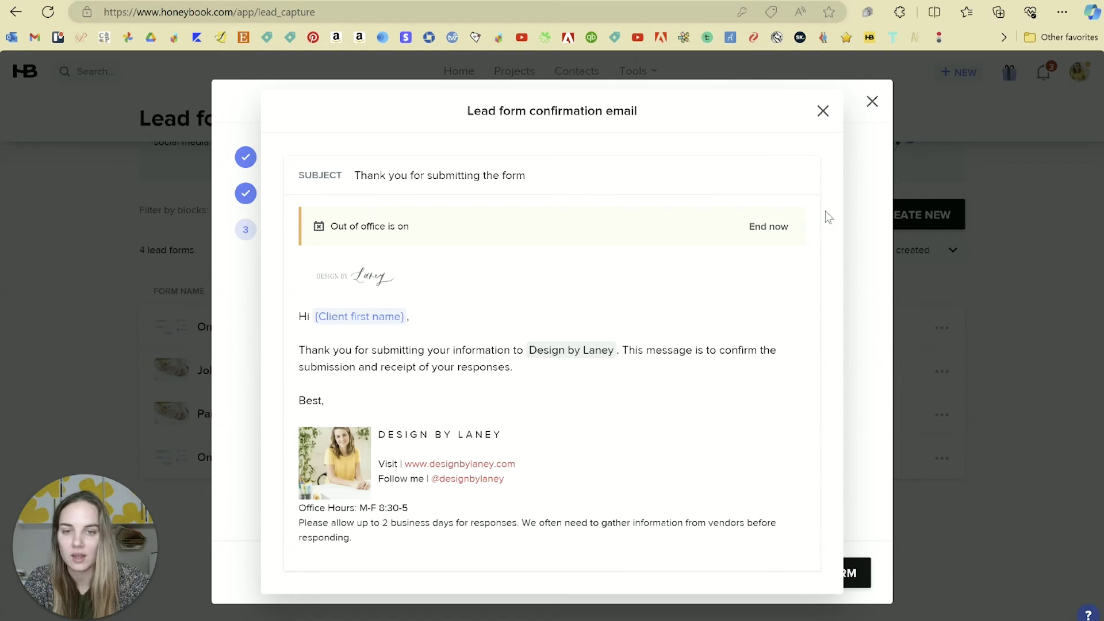
{"action": "left_click", "coordinate": [822, 111]}
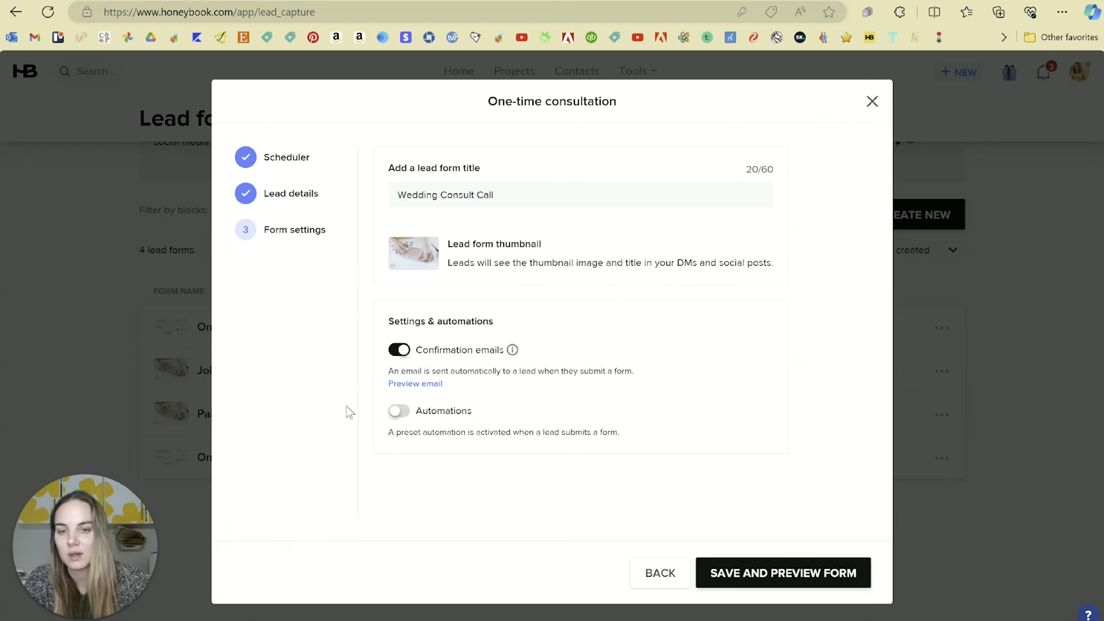
{"action": "left_click", "coordinate": [398, 411]}
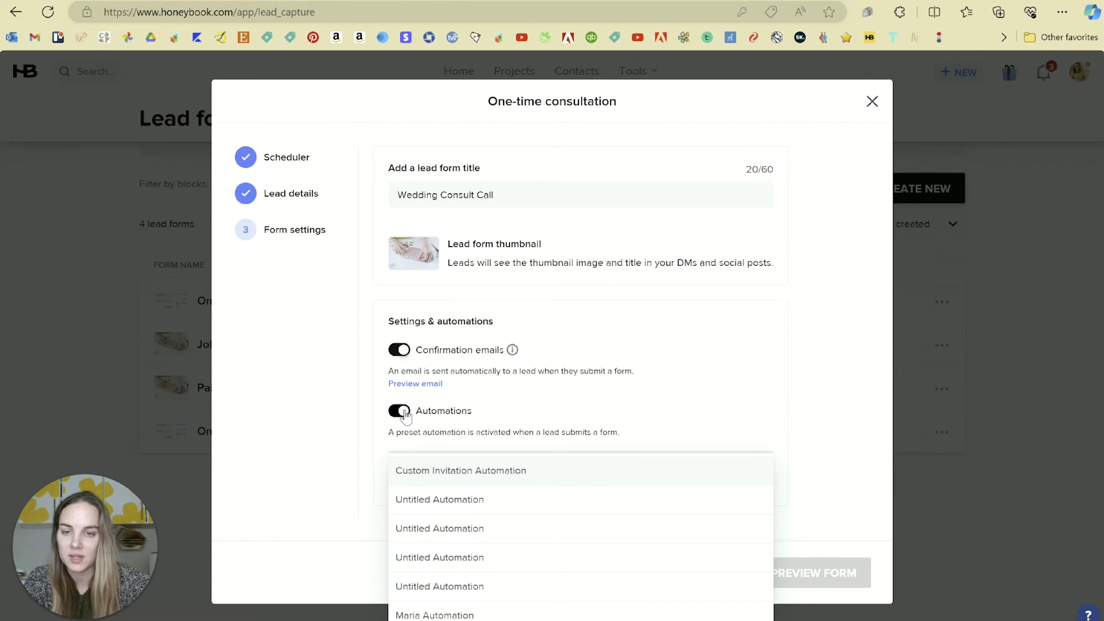
{"action": "left_click", "coordinate": [403, 411]}
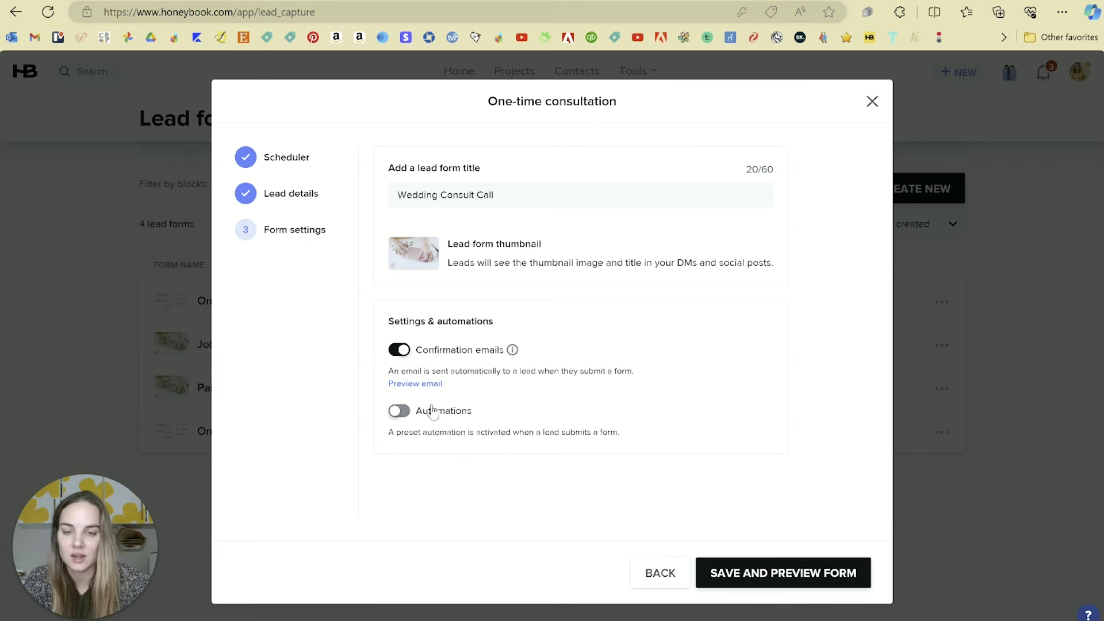
{"action": "left_click", "coordinate": [731, 575]}
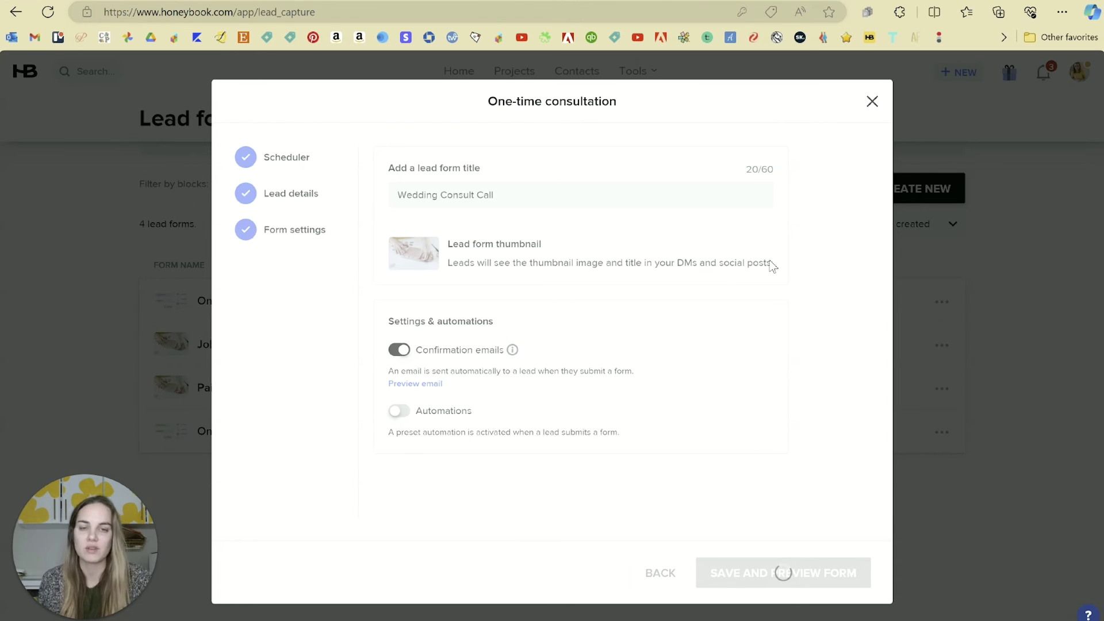
Page through the client preview's schedule and $150 invoice to the Payment page.
{"action": "scroll", "coordinate": [690, 333], "scroll_direction": "down", "scroll_amount": 6}
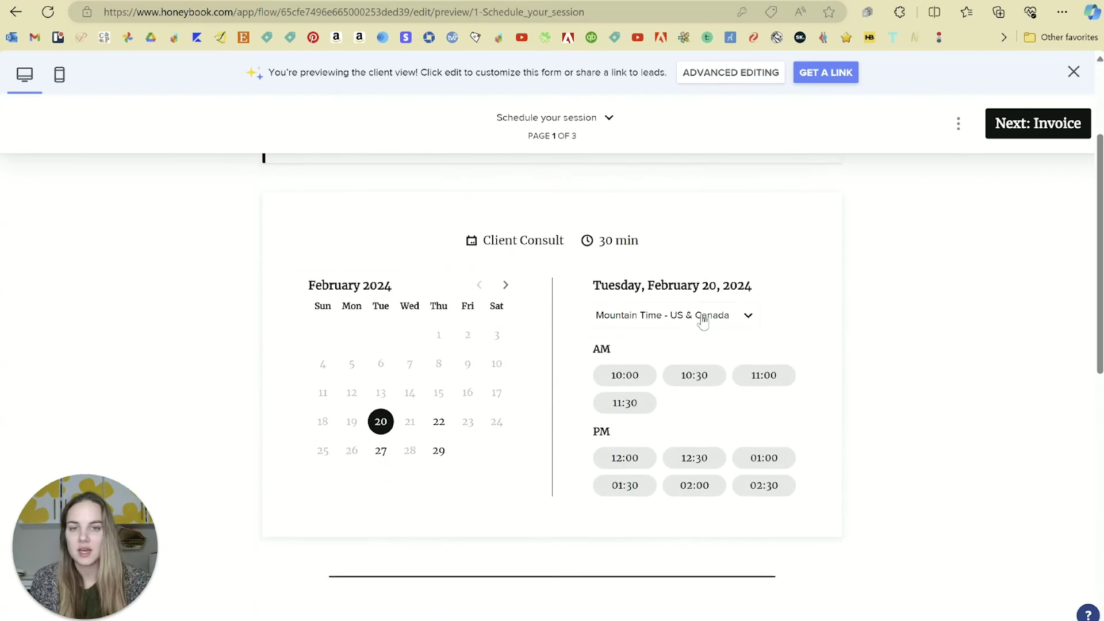
{"action": "scroll", "coordinate": [703, 321], "scroll_direction": "down", "scroll_amount": 4}
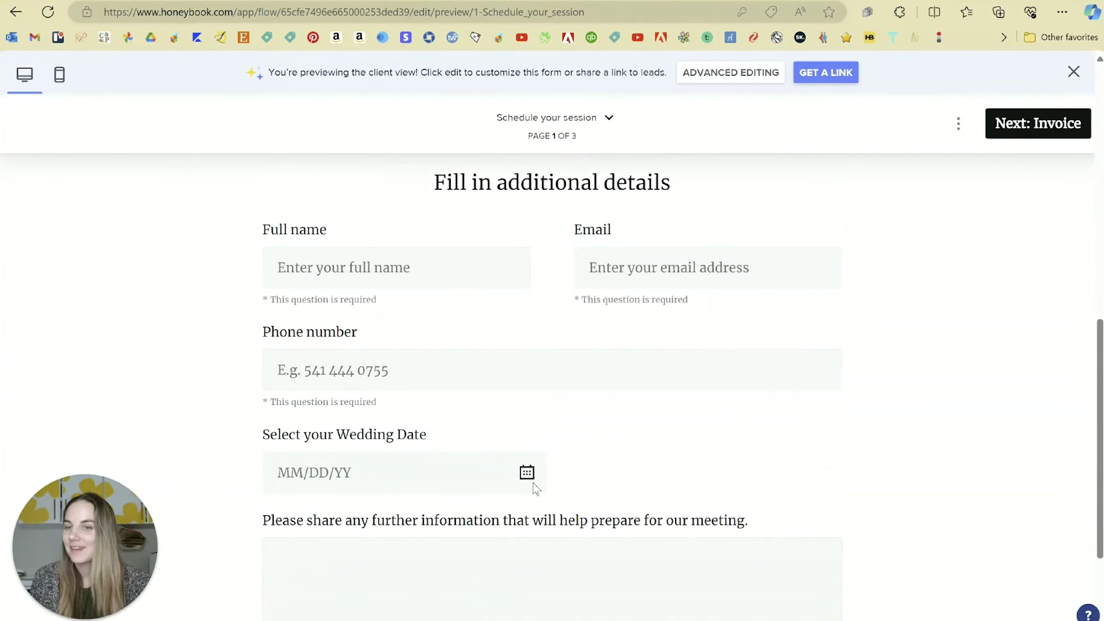
{"action": "scroll", "coordinate": [650, 353], "scroll_direction": "down", "scroll_amount": 2}
{"action": "left_click", "coordinate": [872, 611]}
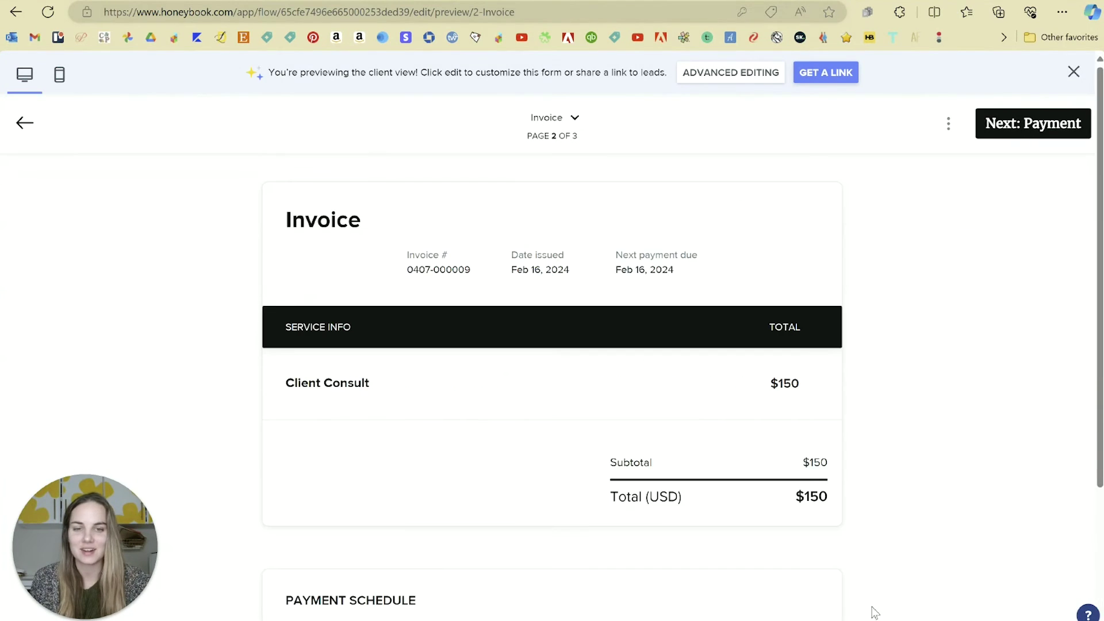
{"action": "scroll", "coordinate": [578, 361], "scroll_direction": "down", "scroll_amount": 3}
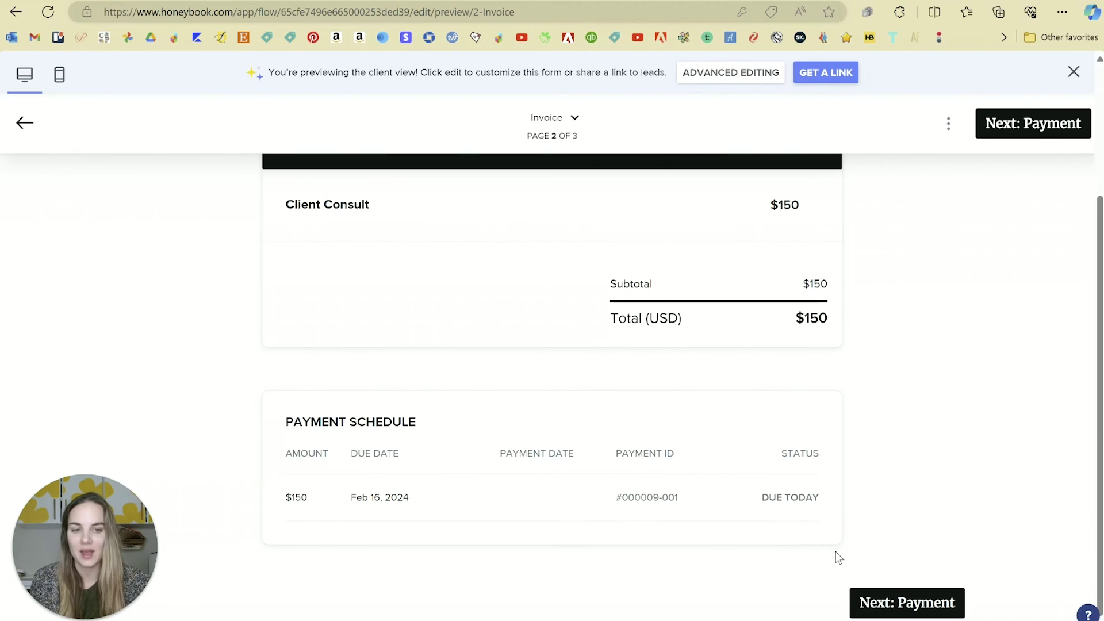
{"action": "left_click", "coordinate": [892, 604]}
{"action": "scroll", "coordinate": [896, 305], "scroll_direction": "down", "scroll_amount": 3}
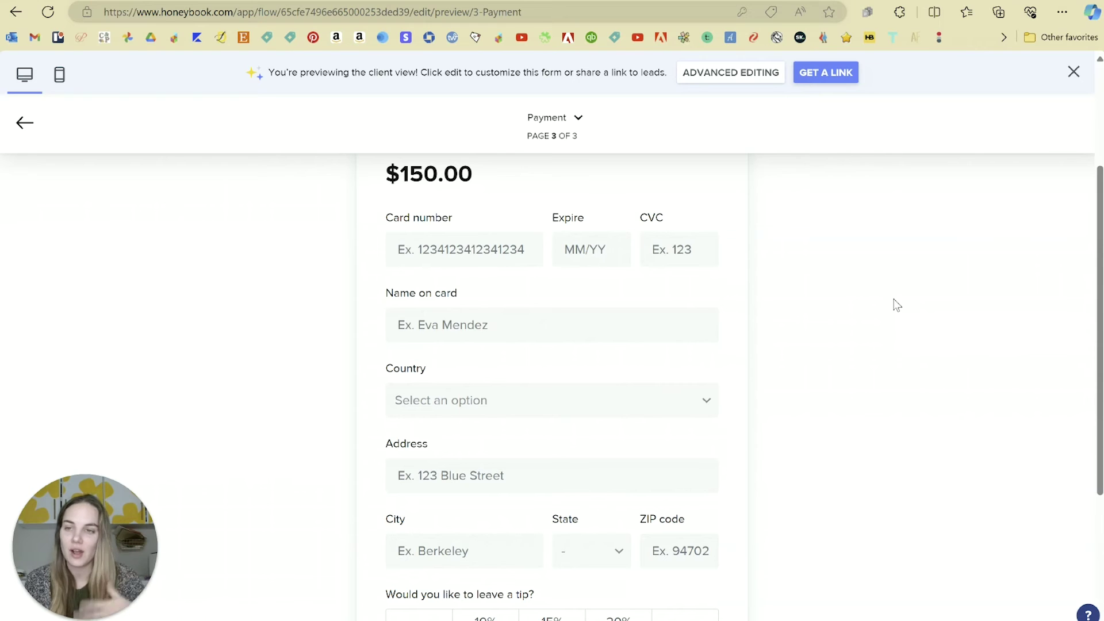
{"action": "scroll", "coordinate": [812, 453], "scroll_direction": "down", "scroll_amount": 3}
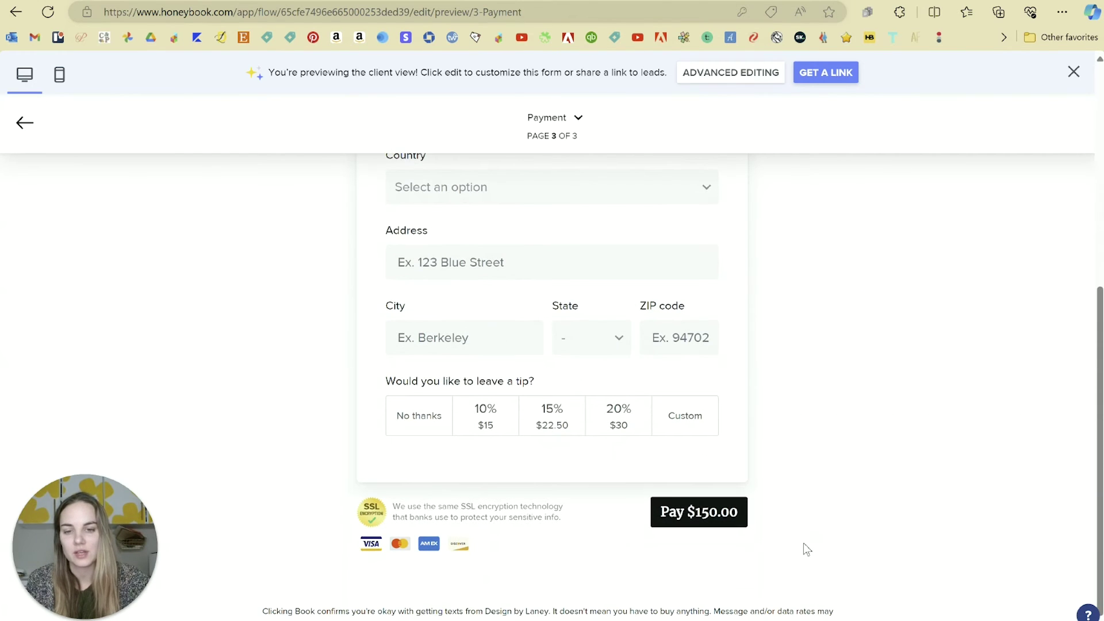
{"action": "scroll", "coordinate": [805, 547], "scroll_direction": "up", "scroll_amount": 6}
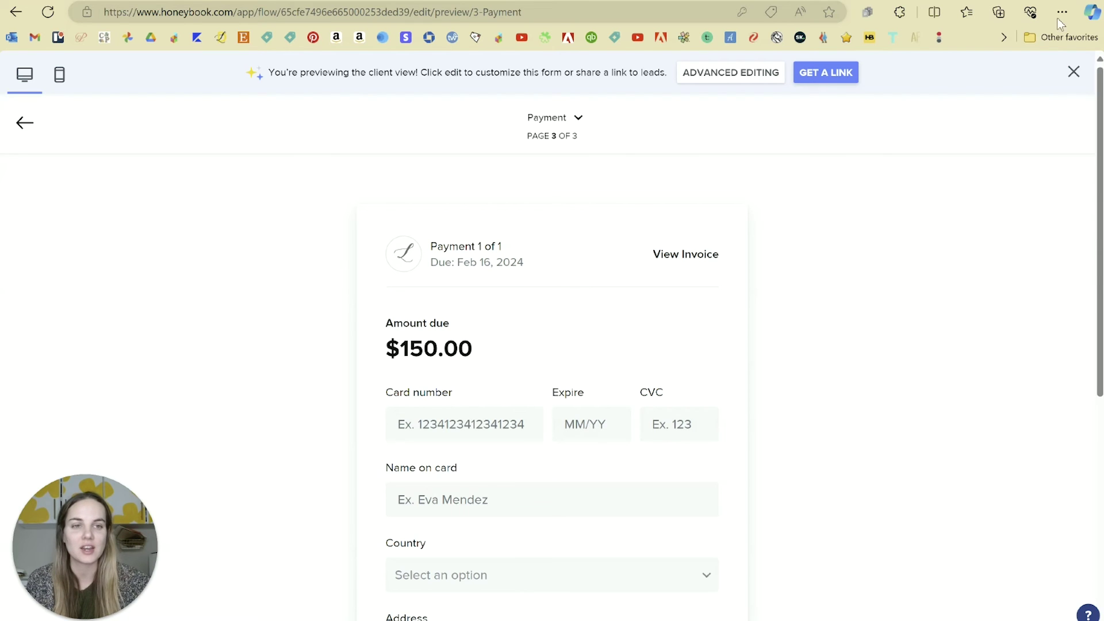
Close the preview and start editing a new Digital product lead form.
{"action": "left_click", "coordinate": [1073, 71]}
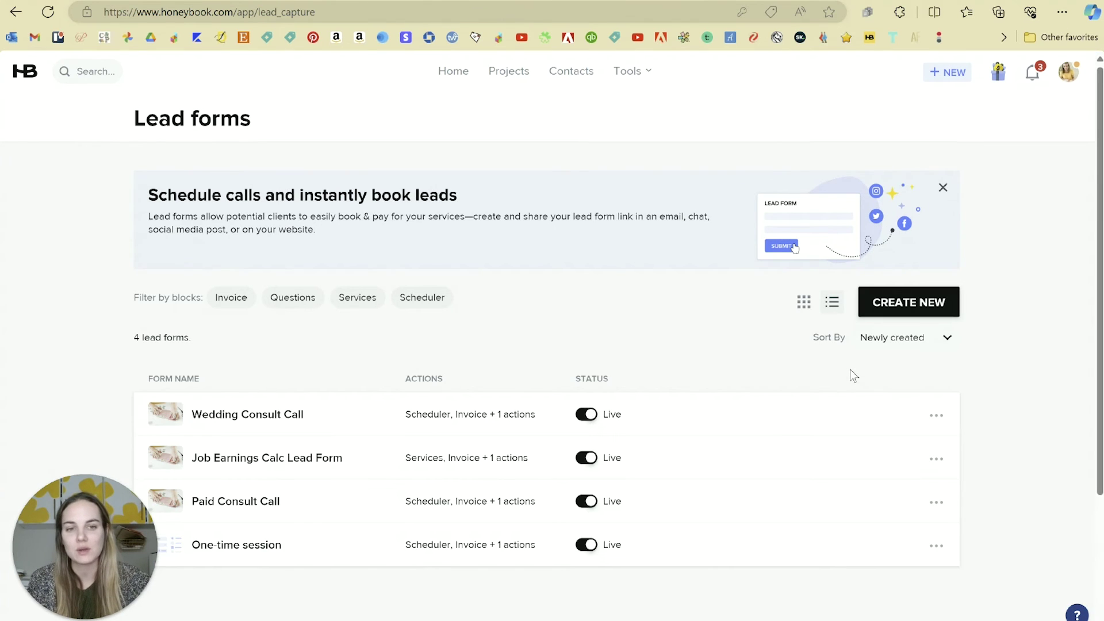
{"action": "scroll", "coordinate": [834, 288], "scroll_direction": "down", "scroll_amount": 2}
{"action": "left_click", "coordinate": [937, 225]}
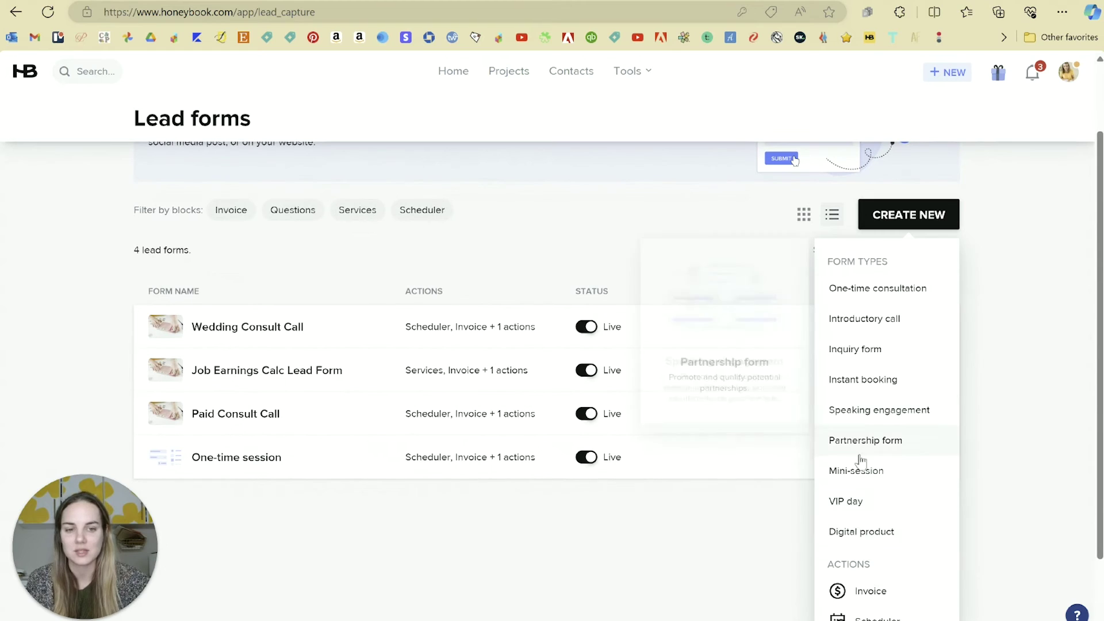
{"action": "left_click", "coordinate": [879, 540]}
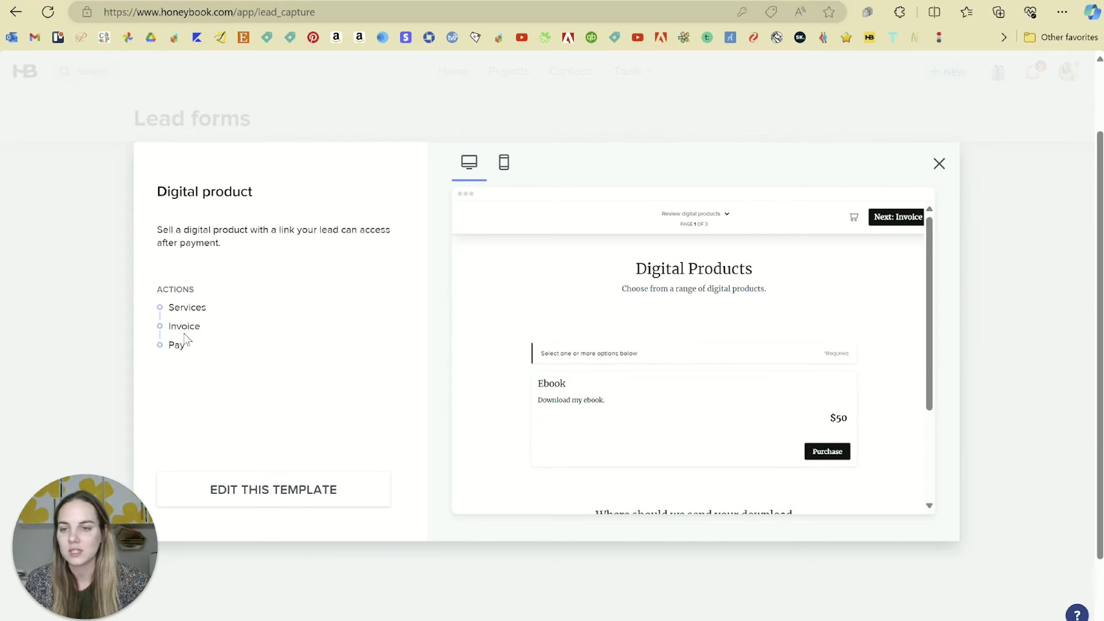
{"action": "left_click", "coordinate": [267, 495]}
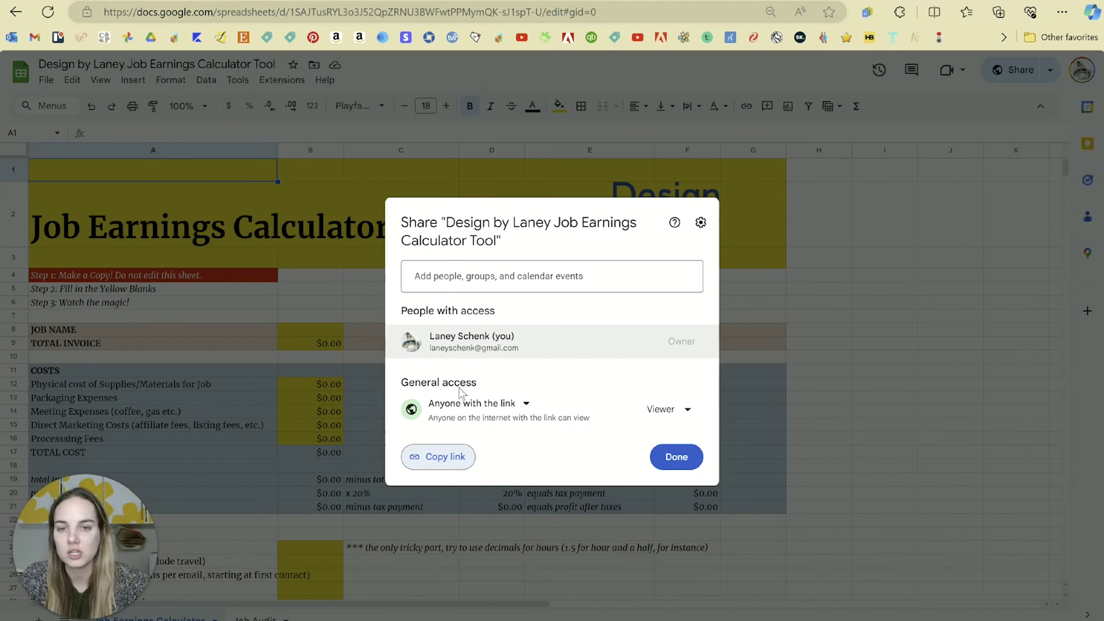
Copy the Job Earnings Calculator Tool spreadsheet's anyone-with-the-link viewer link.
{"action": "left_click", "coordinate": [461, 458]}
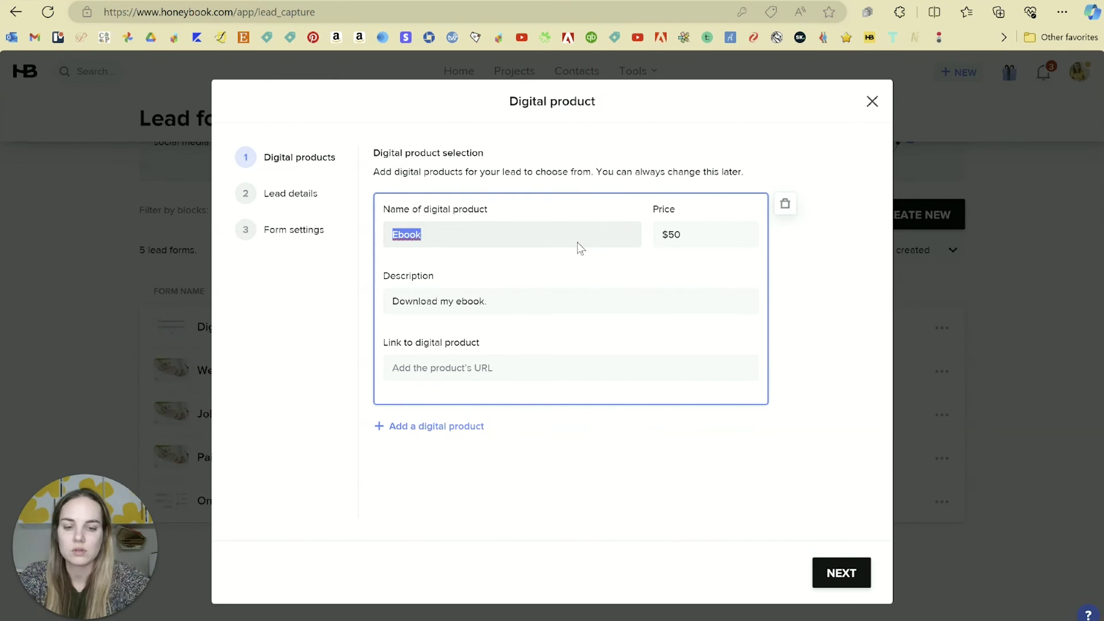
Enter the Job Earnings Calculator product, change its price from $50 to $12, and rewrite the description ending.
{"action": "type", "text": "Job Earnings Calculator"}
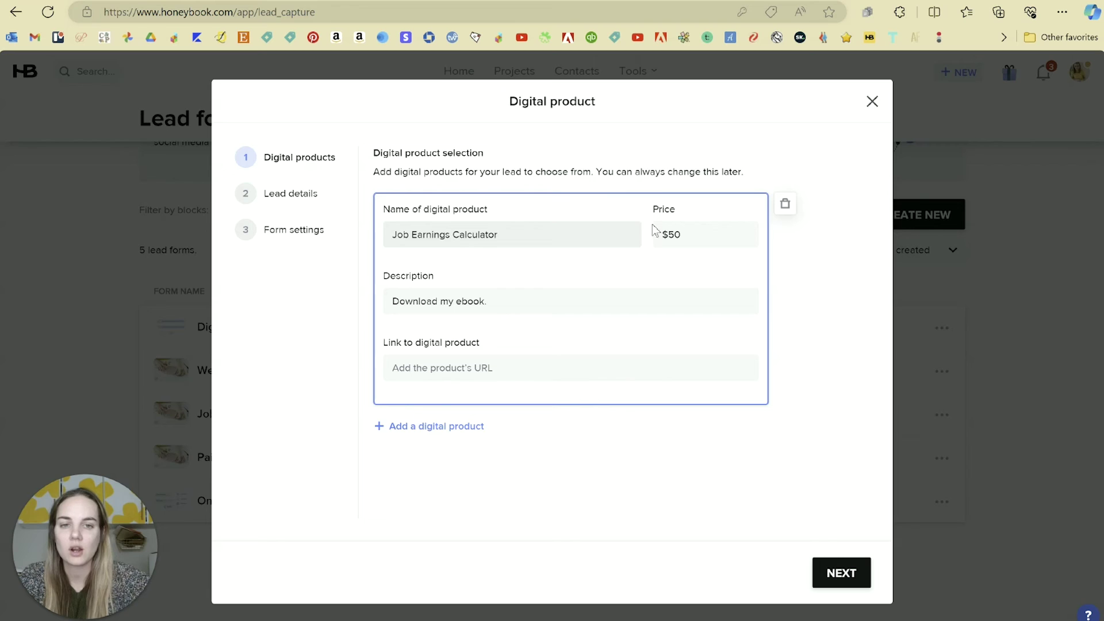
{"action": "triple_click", "coordinate": [709, 239]}
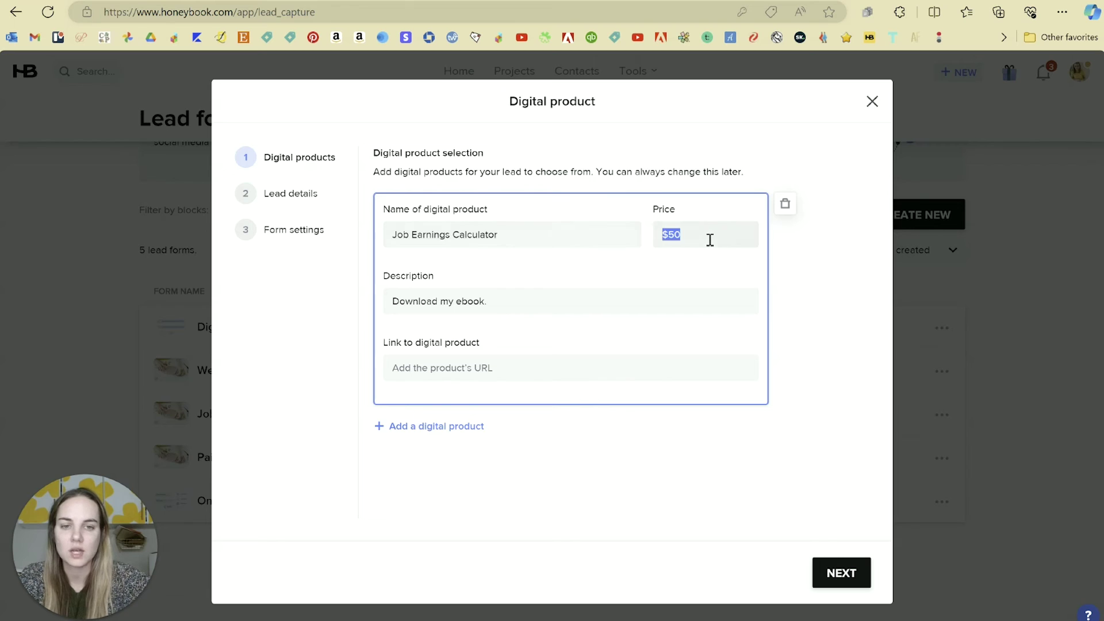
{"action": "type", "text": "$12"}
{"action": "triple_click", "coordinate": [508, 305]}
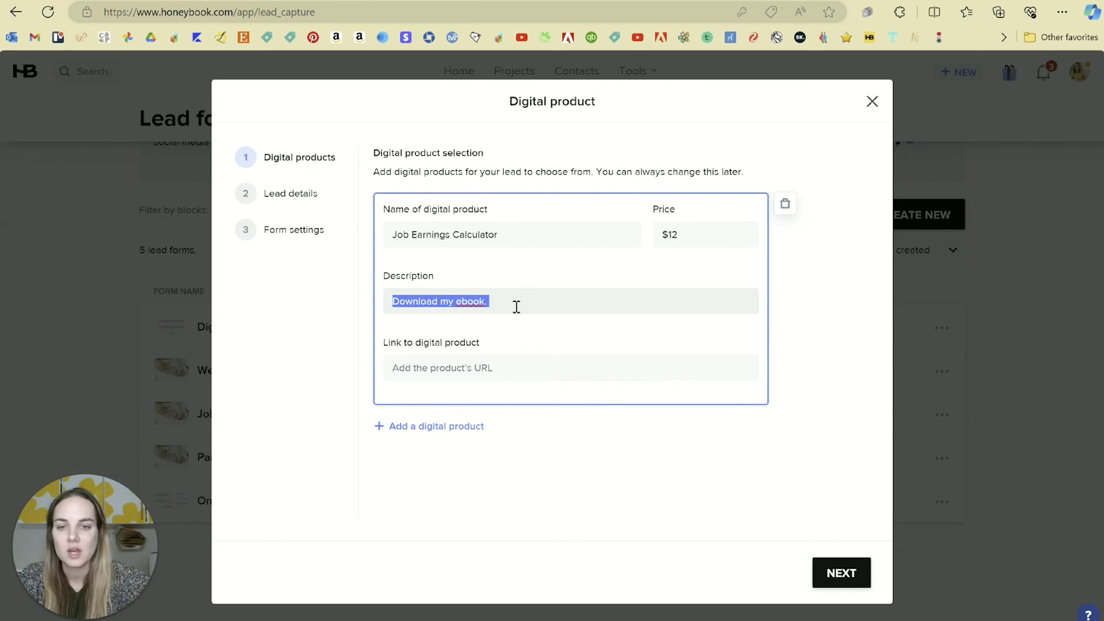
{"action": "left_click", "coordinate": [517, 307]}
{"action": "key", "text": "BackSpace"}
{"action": "key", "text": "BackSpace"}
{"action": "key", "text": "BackSpace"}
{"action": "key", "text": "BackSpace"}
{"action": "key", "text": "BackSpace"}
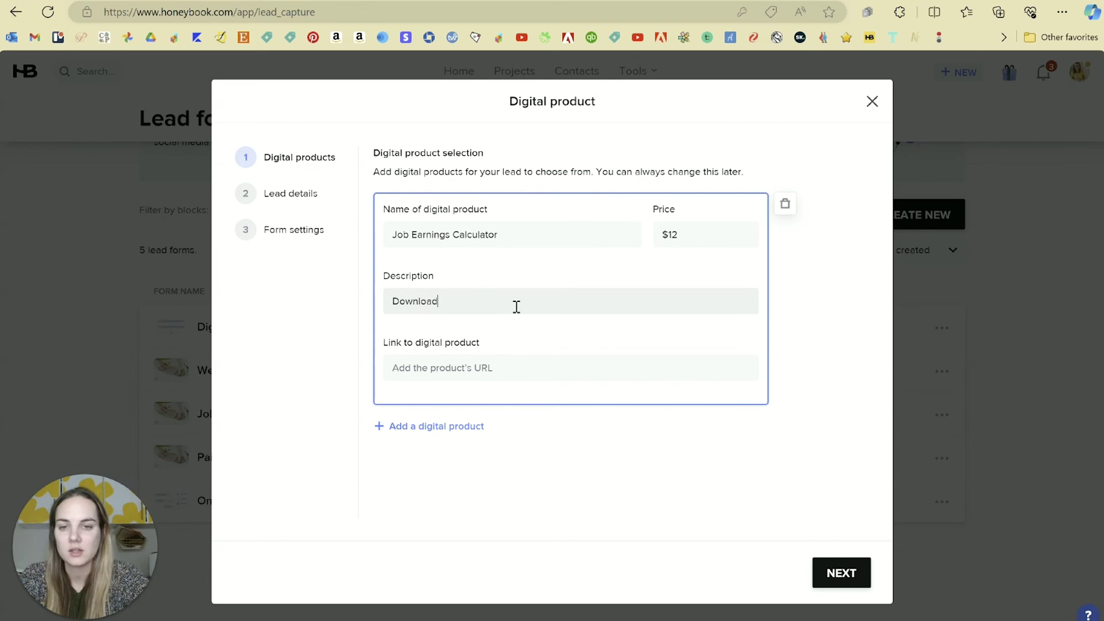
{"action": "type", "text": "the Calculator!"}
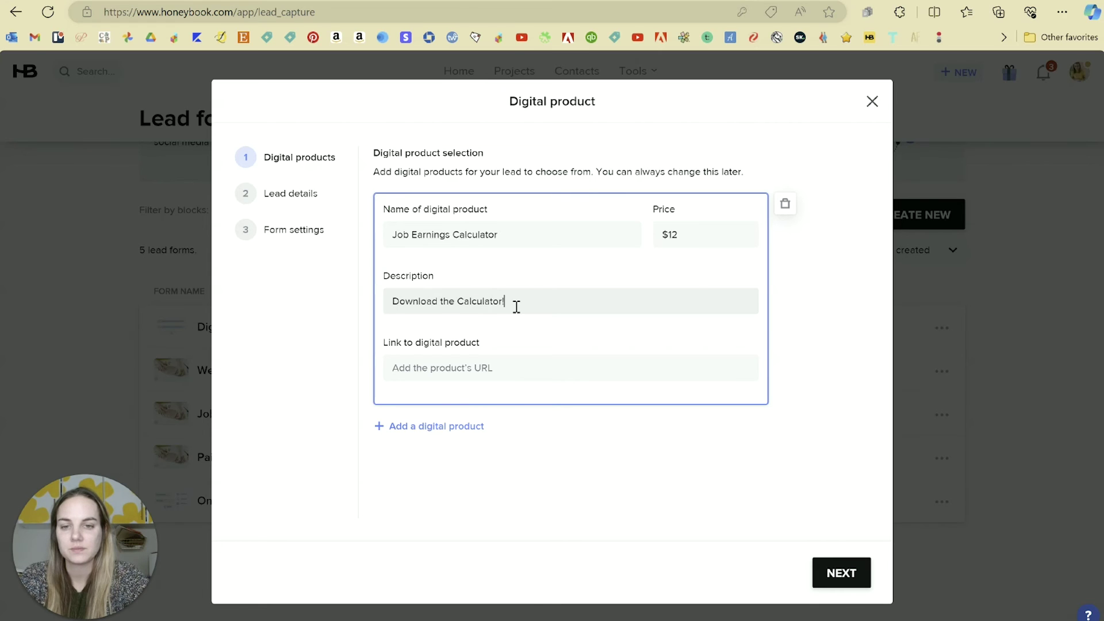
Paste the spreadsheet link as the product's download link, collapse the card, and continue to Lead details.
{"action": "key", "text": "Tab"}
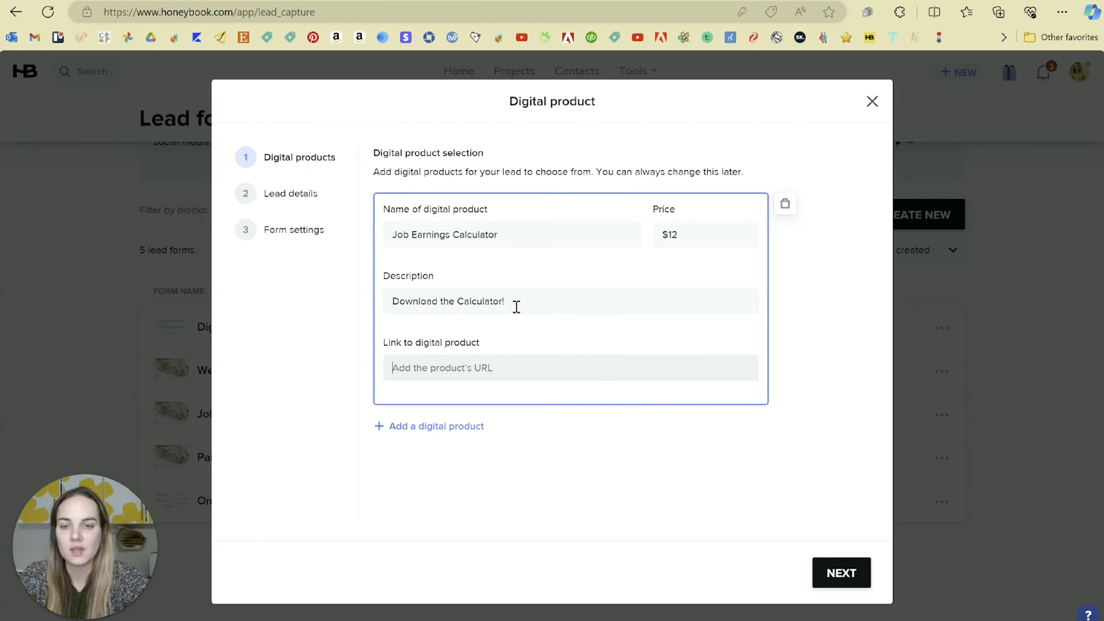
{"action": "key", "text": "ctrl+v"}
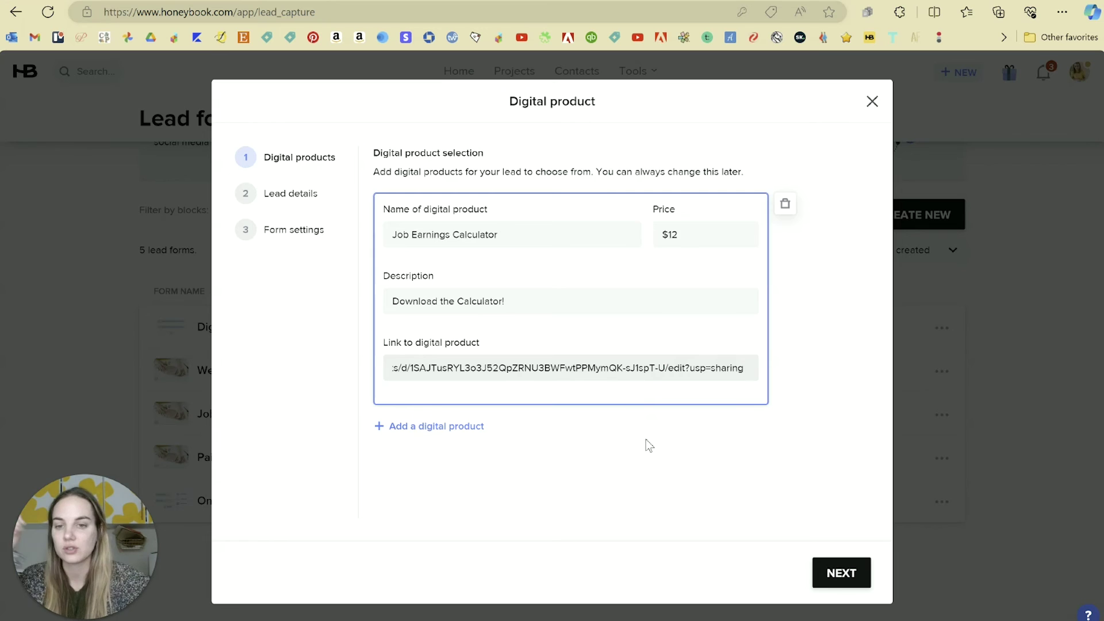
{"action": "left_click", "coordinate": [649, 446]}
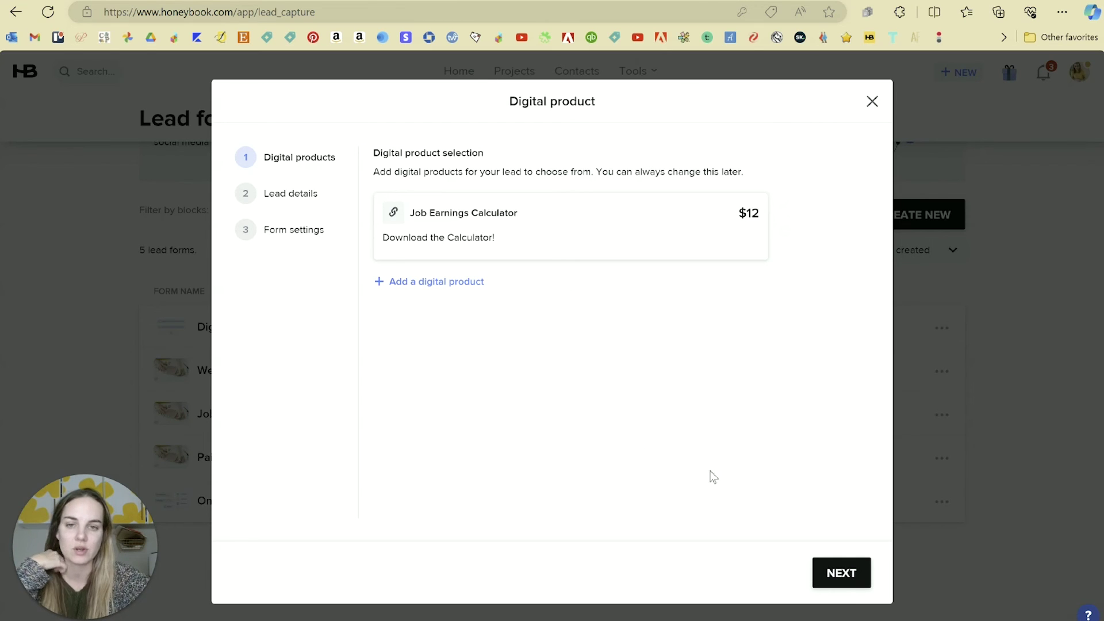
{"action": "left_click", "coordinate": [851, 573]}
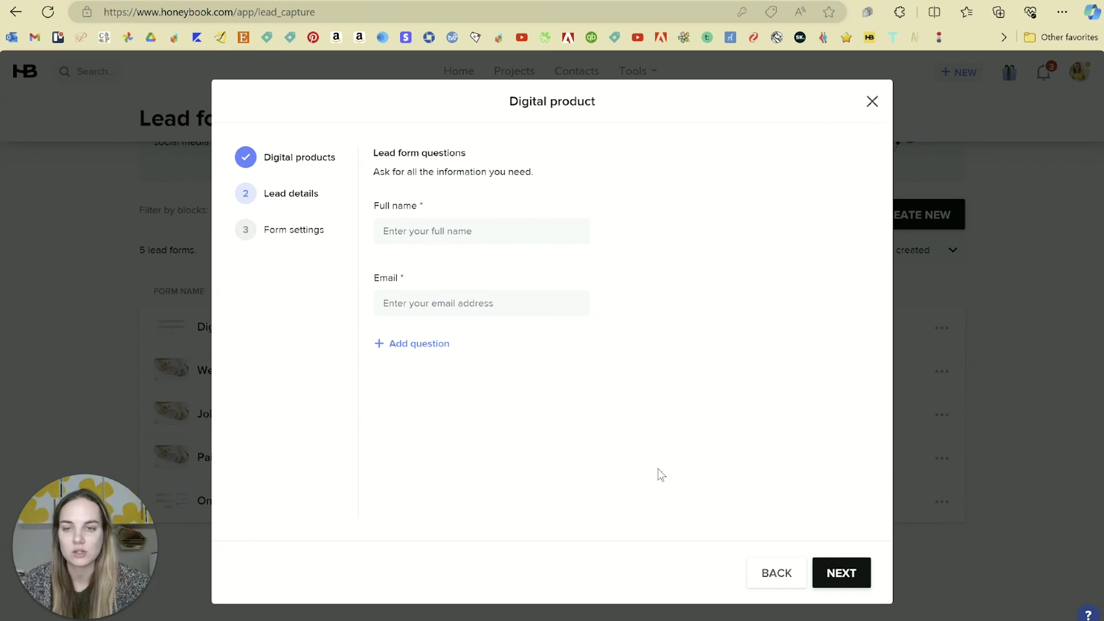
Title the form 'Job Earnings Calc Lead Form' using the saved title suggestion.
{"action": "left_click", "coordinate": [837, 574]}
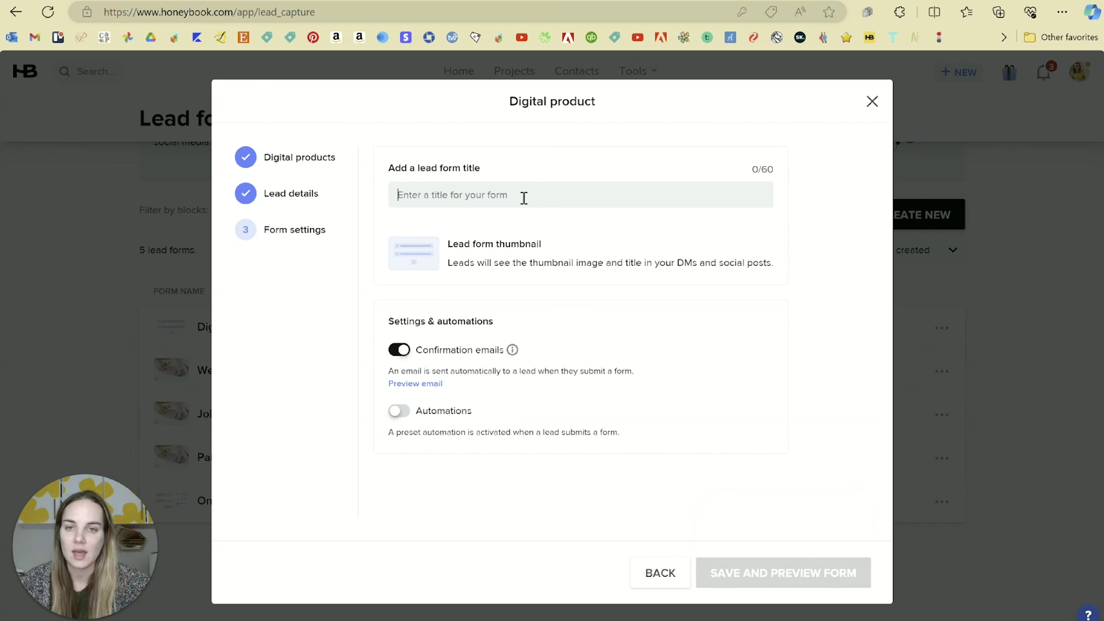
{"action": "type", "text": "Job E"}
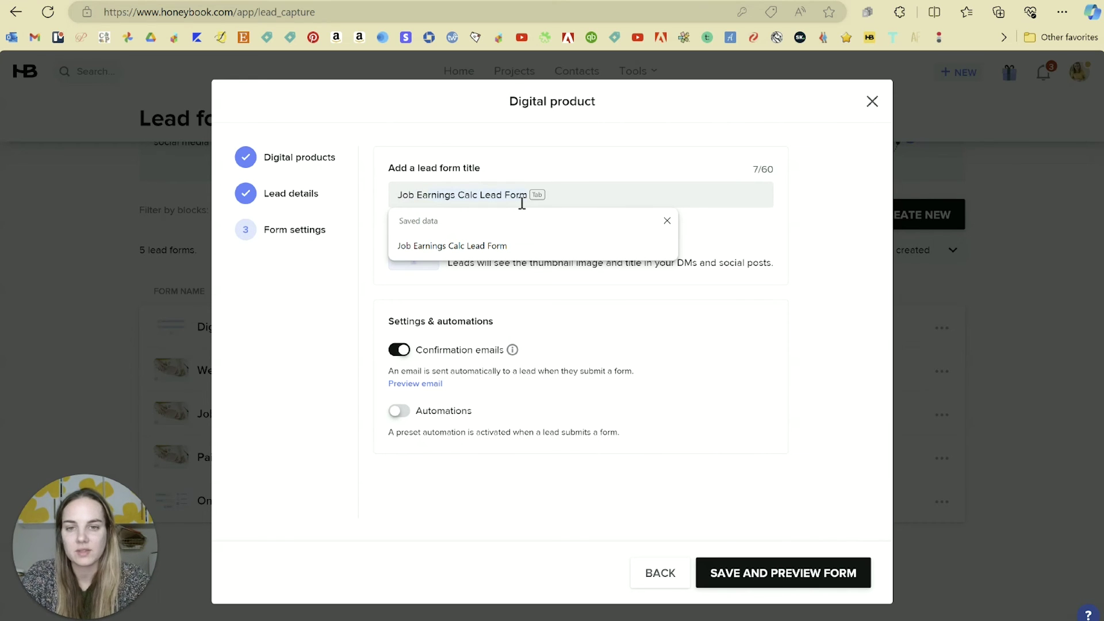
{"action": "type", "text": "ar"}
{"action": "left_click", "coordinate": [506, 244]}
Set a Library painting image as the form thumbnail, then save the form and preview it.
{"action": "mouse_move", "coordinate": [405, 269]}
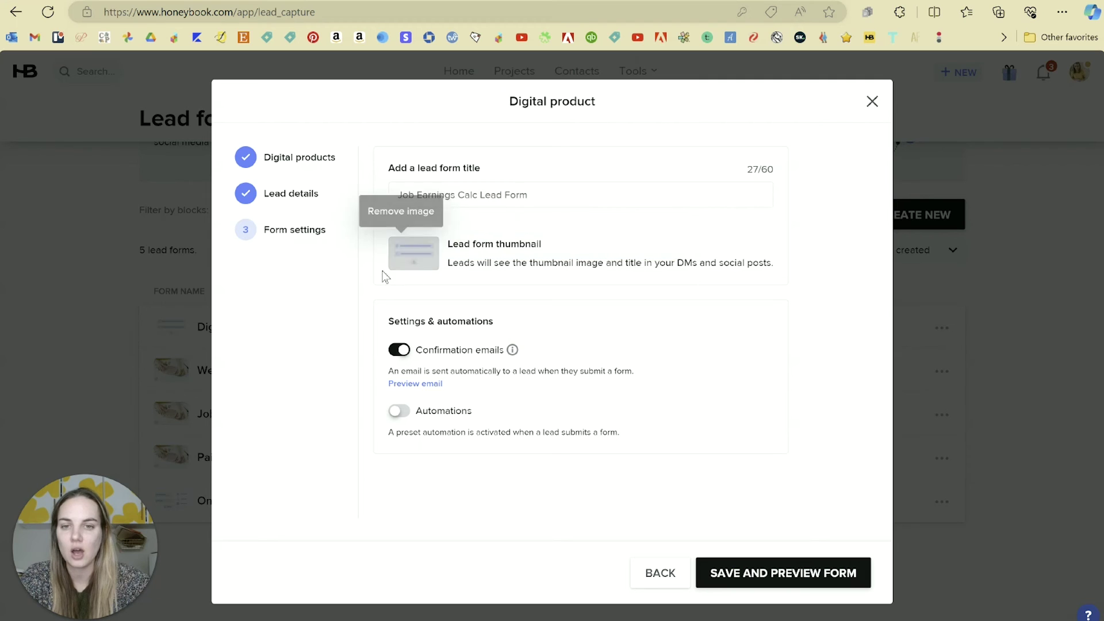
{"action": "left_click", "coordinate": [425, 253]}
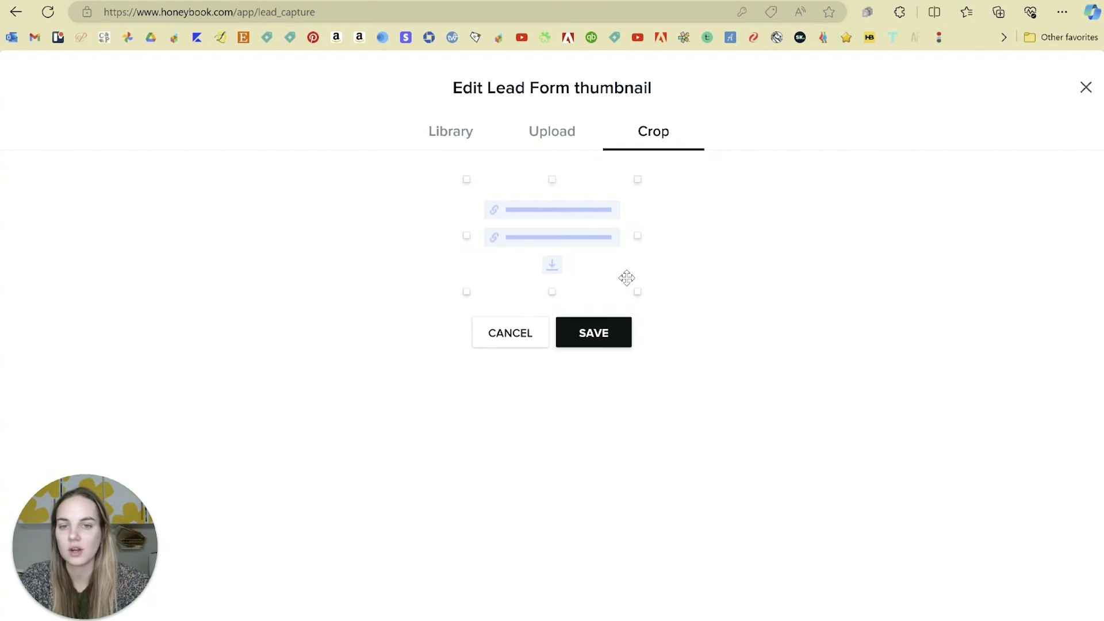
{"action": "left_click", "coordinate": [443, 128]}
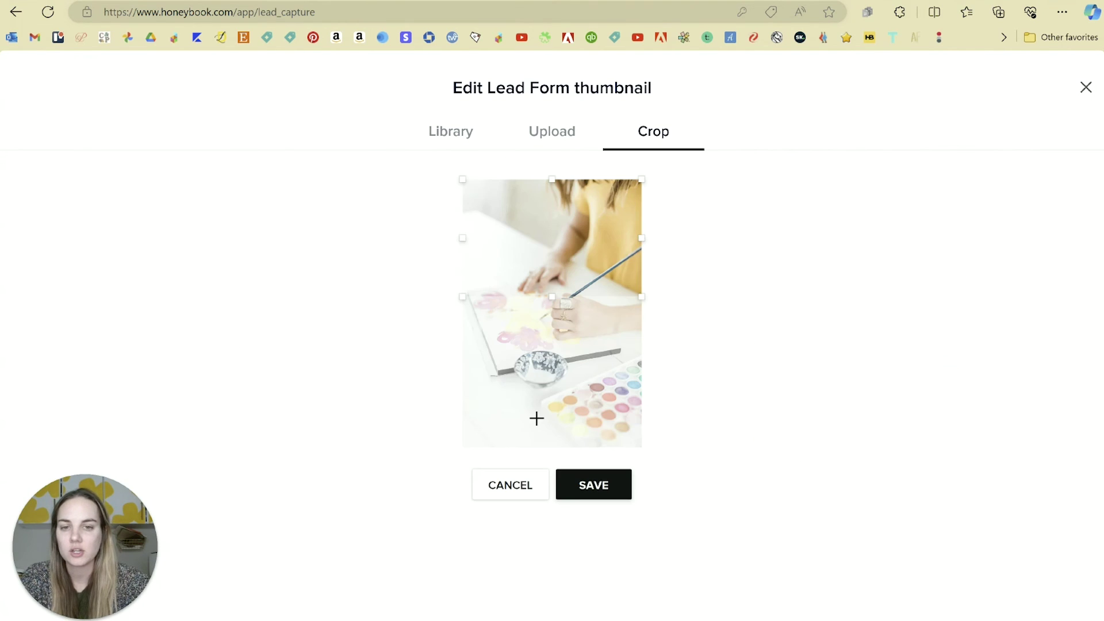
{"action": "left_click", "coordinate": [595, 486]}
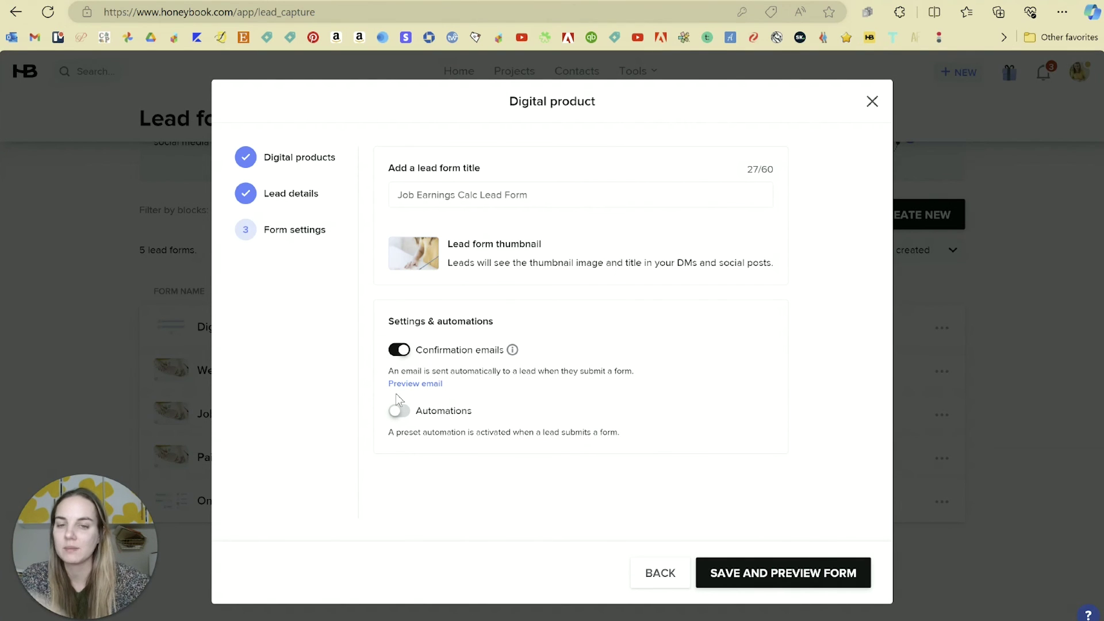
{"action": "left_click", "coordinate": [729, 572]}
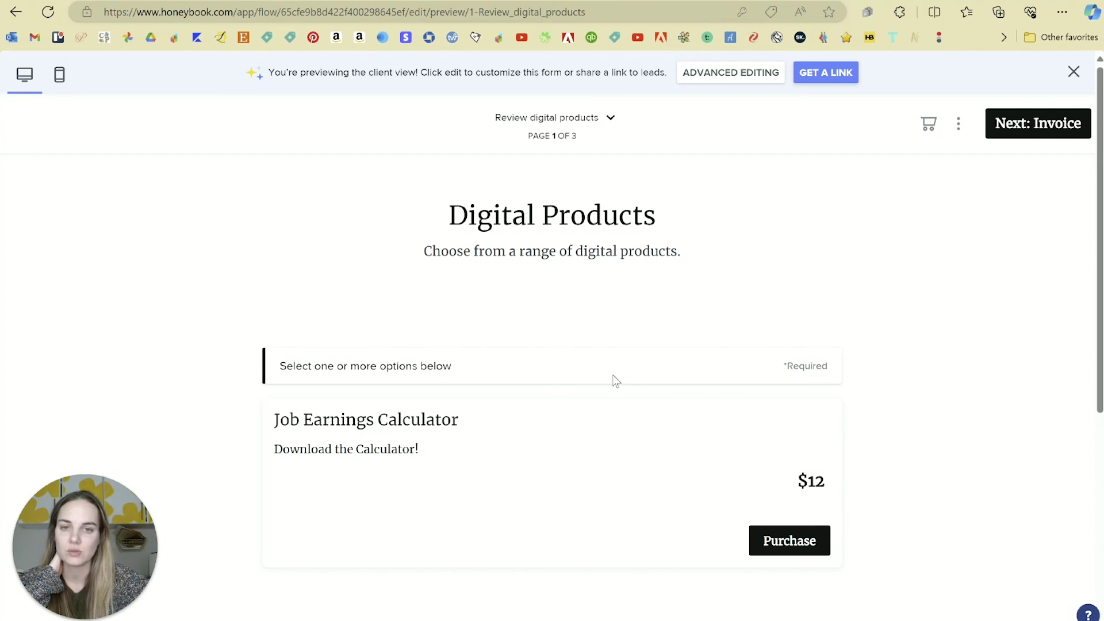
Add the $12 Job Earnings Calculator to the cart in the preview and review the download-link note.
{"action": "scroll", "coordinate": [614, 380], "scroll_direction": "down", "scroll_amount": 2}
{"action": "left_click", "coordinate": [769, 454]}
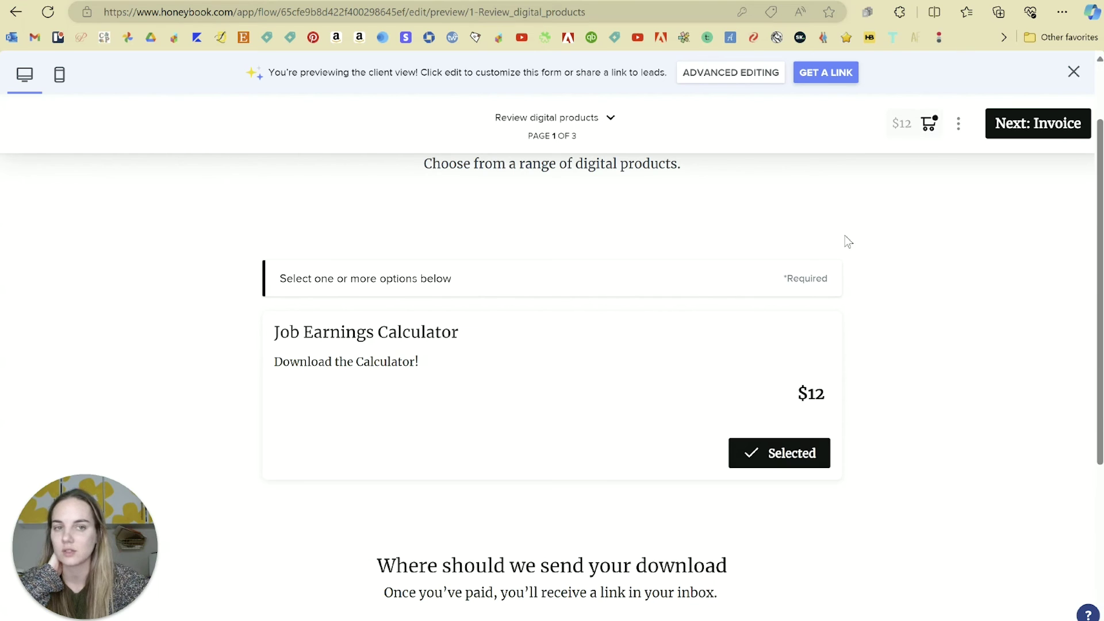
{"action": "scroll", "coordinate": [700, 382], "scroll_direction": "down", "scroll_amount": 3}
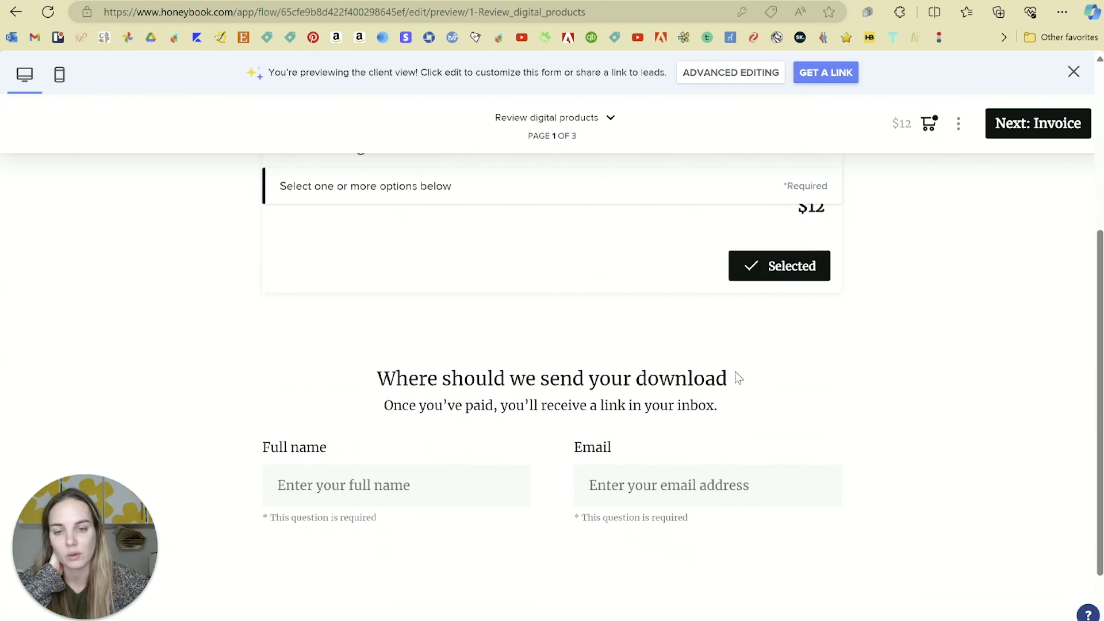
{"action": "scroll", "coordinate": [737, 378], "scroll_direction": "down", "scroll_amount": 1}
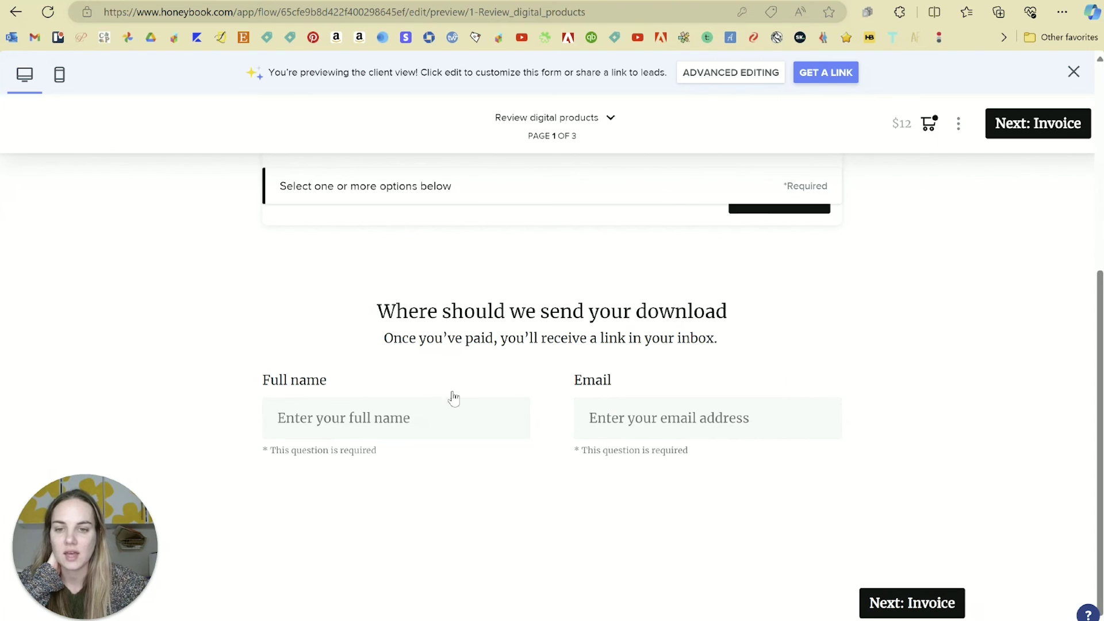
{"action": "left_click_drag", "start_coordinate": [393, 338], "coordinate": [726, 353]}
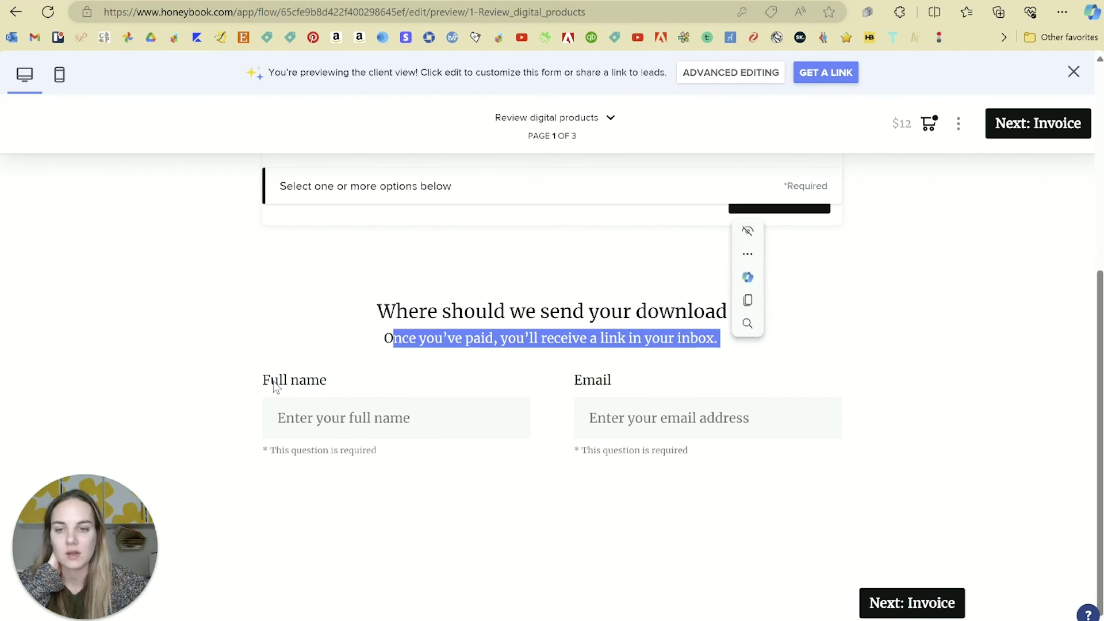
{"action": "left_click", "coordinate": [795, 431]}
Step through the invoice and payment pages, then close the preview back to Lead forms.
{"action": "left_click", "coordinate": [956, 610]}
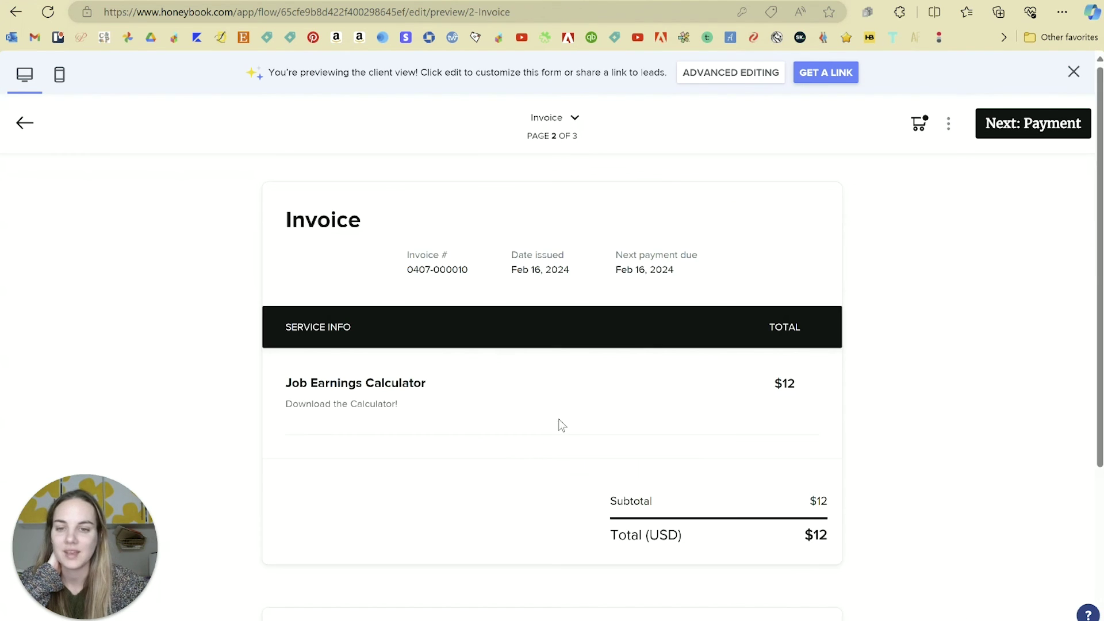
{"action": "scroll", "coordinate": [569, 411], "scroll_direction": "down", "scroll_amount": 3}
{"action": "left_click", "coordinate": [856, 597]}
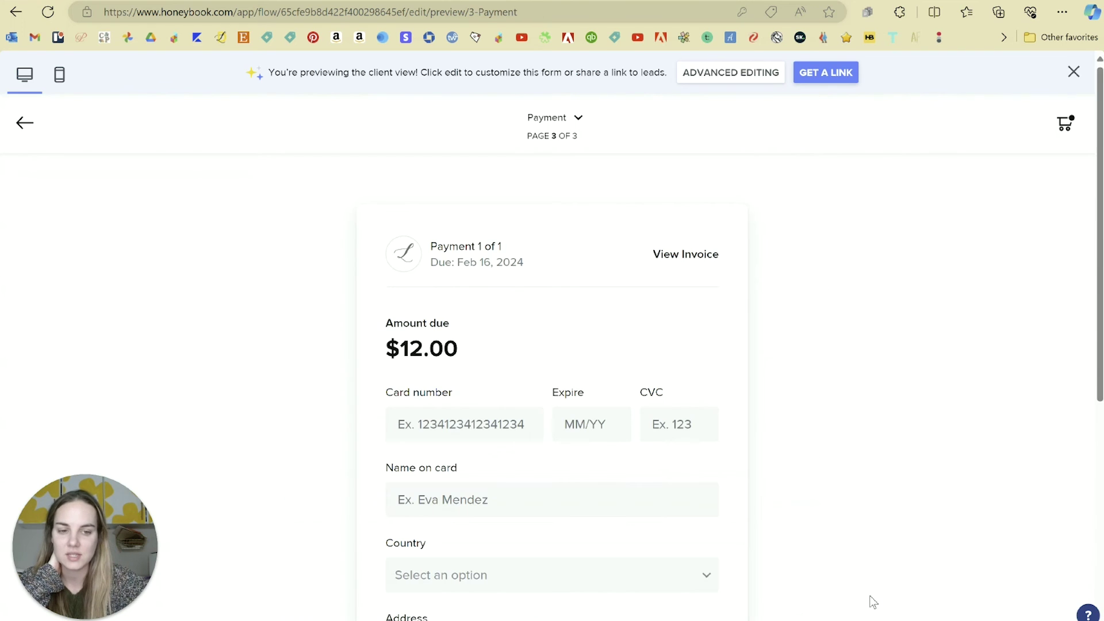
{"action": "scroll", "coordinate": [746, 313], "scroll_direction": "down", "scroll_amount": 5}
{"action": "scroll", "coordinate": [744, 309], "scroll_direction": "up", "scroll_amount": 8}
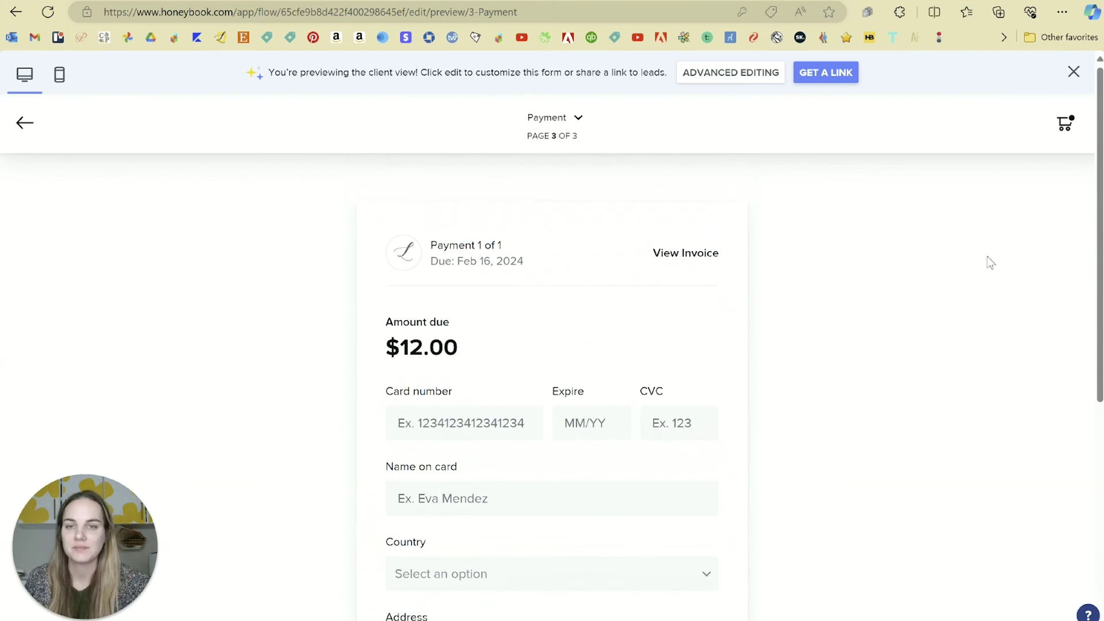
{"action": "left_click", "coordinate": [1073, 71]}
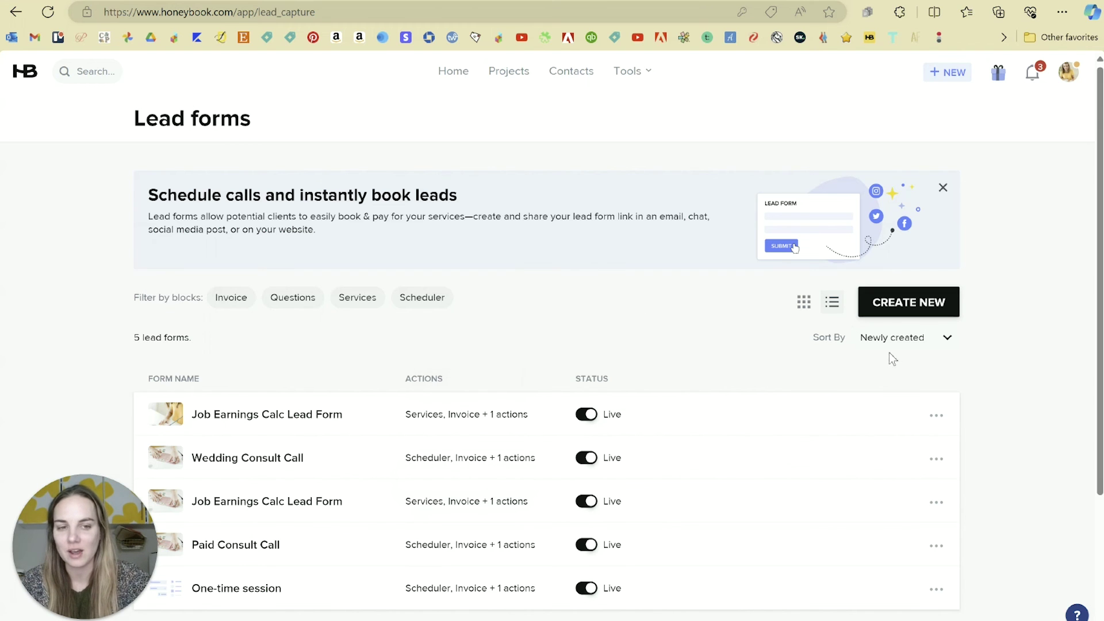
{"action": "scroll", "coordinate": [1010, 377], "scroll_direction": "down", "scroll_amount": 3}
{"action": "scroll", "coordinate": [1017, 395], "scroll_direction": "up", "scroll_amount": 3}
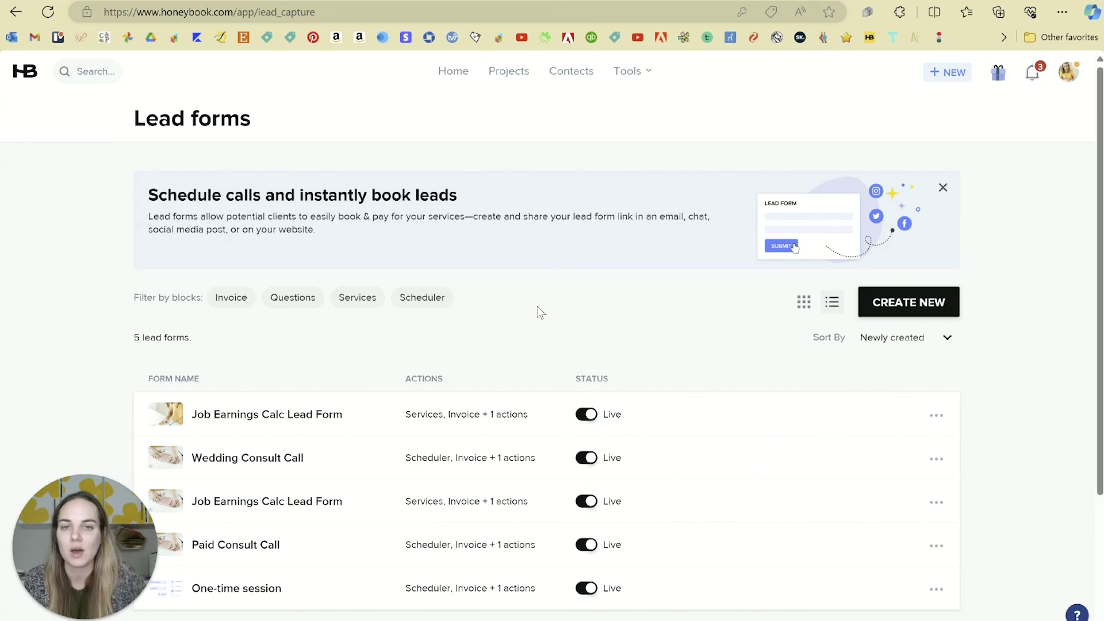
{"action": "scroll", "coordinate": [609, 300], "scroll_direction": "down", "scroll_amount": 3}
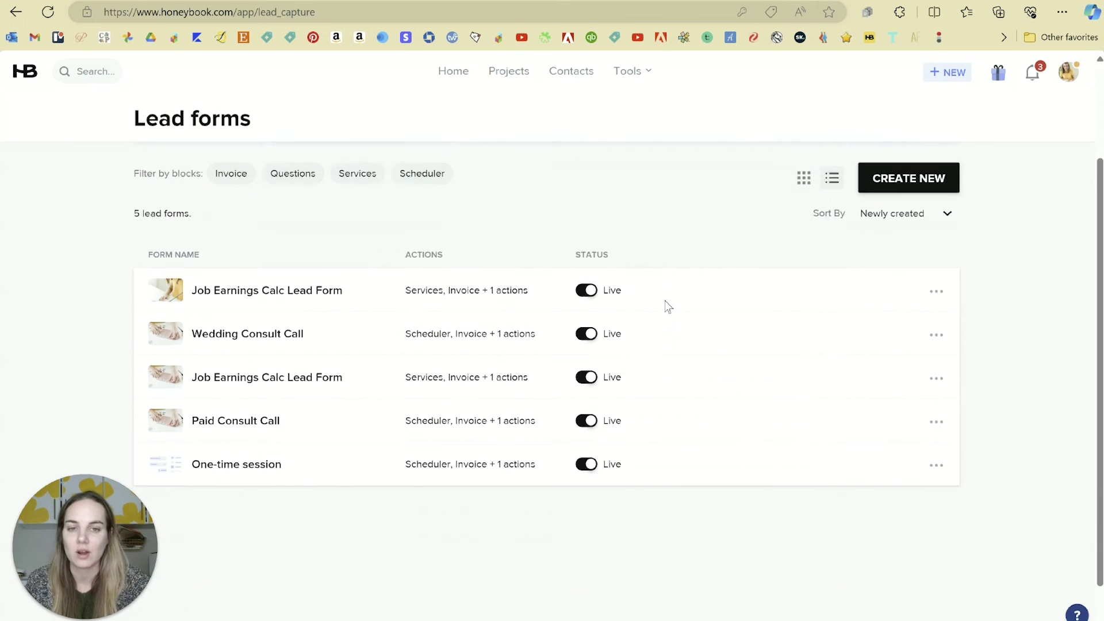
{"action": "scroll", "coordinate": [676, 322], "scroll_direction": "up", "scroll_amount": 3}
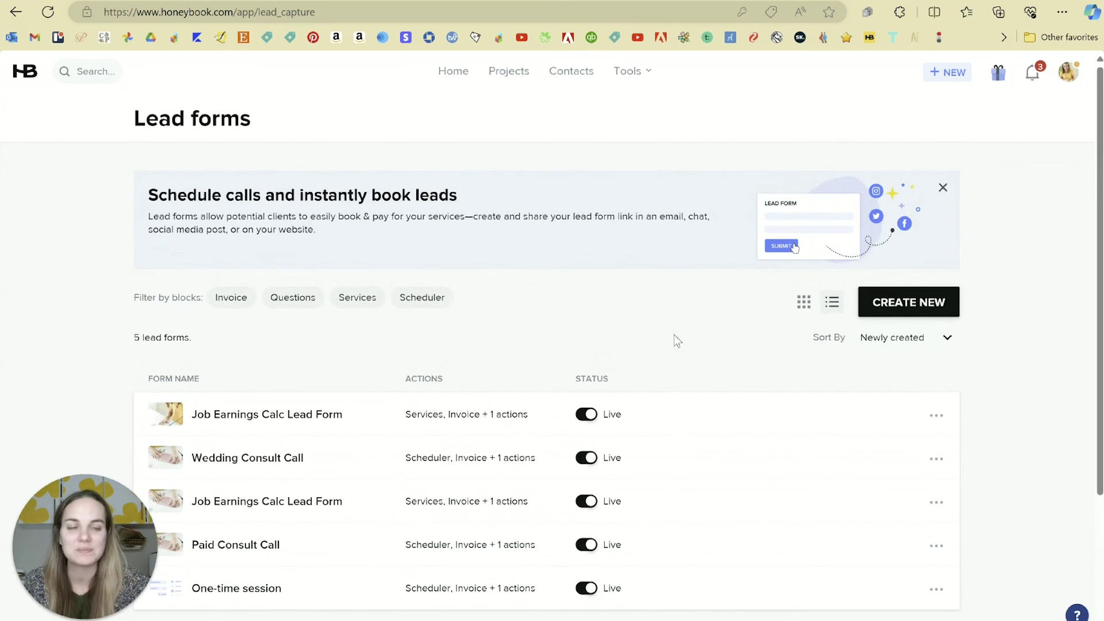